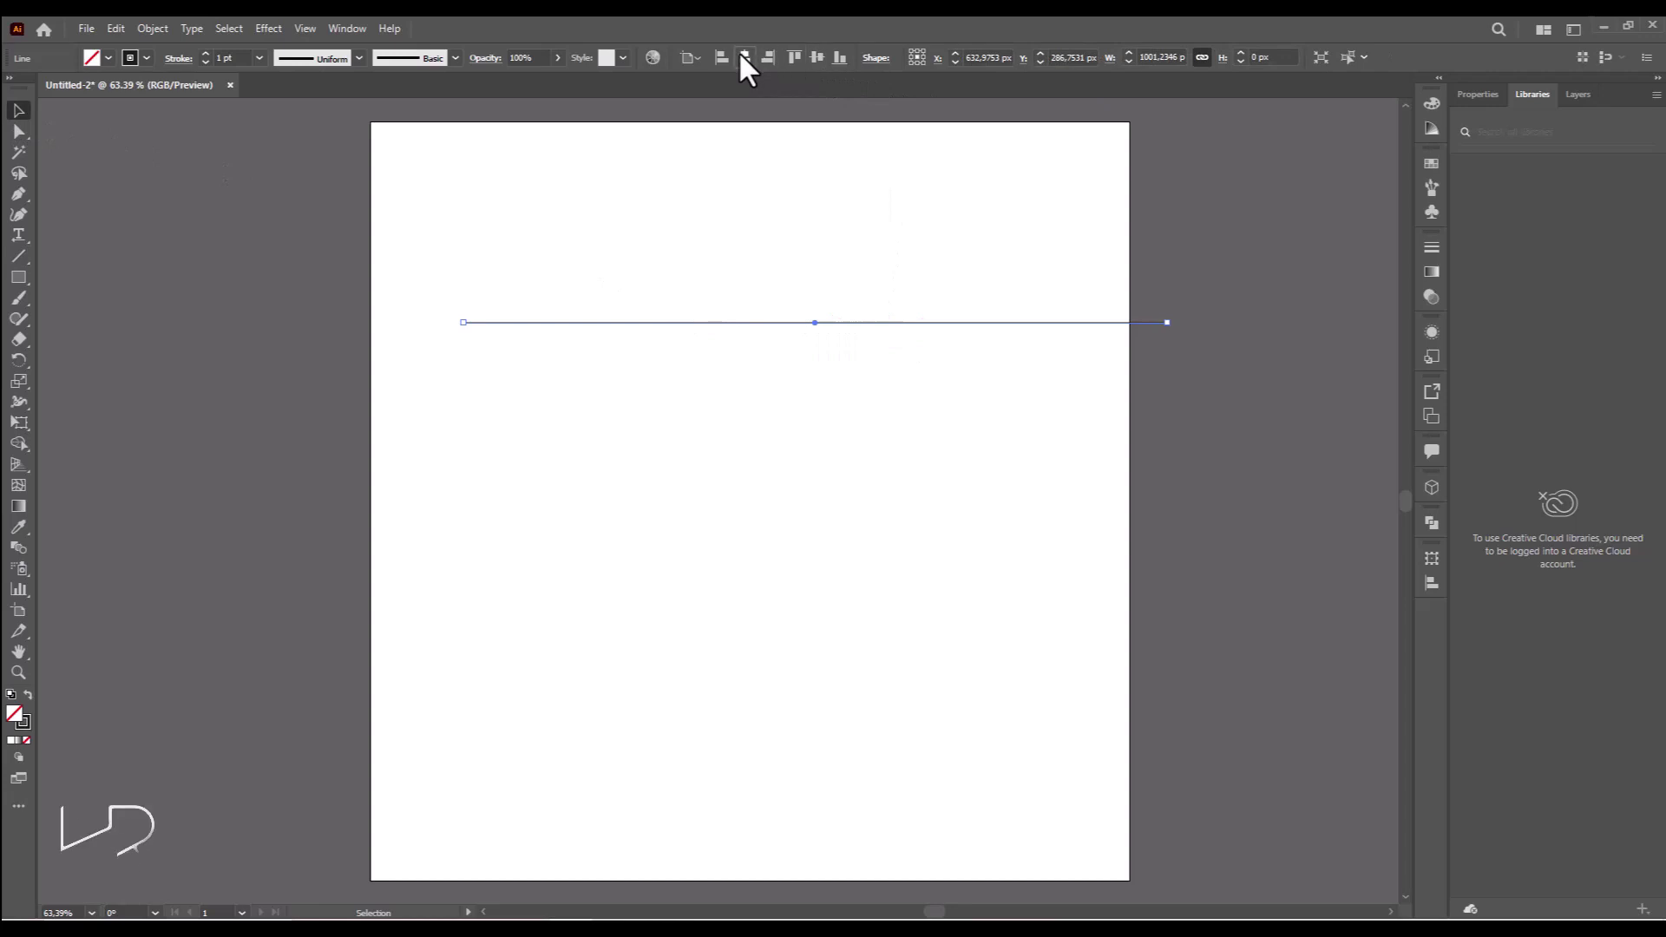
# Step: Copy the horizontal line about 46 px downward and repeat the copy until there are eleven evenly spaced lines
pyautogui.moveTo(776, 323); pyautogui.dragTo(777, 356)
pyautogui.hotkey('ctrl', 'd')
pyautogui.hotkey('ctrl', 'd')
pyautogui.hotkey('ctrl', 'd')
pyautogui.hotkey('ctrl', 'd')
pyautogui.hotkey('ctrl', 'd')
pyautogui.hotkey('ctrl', 'd')
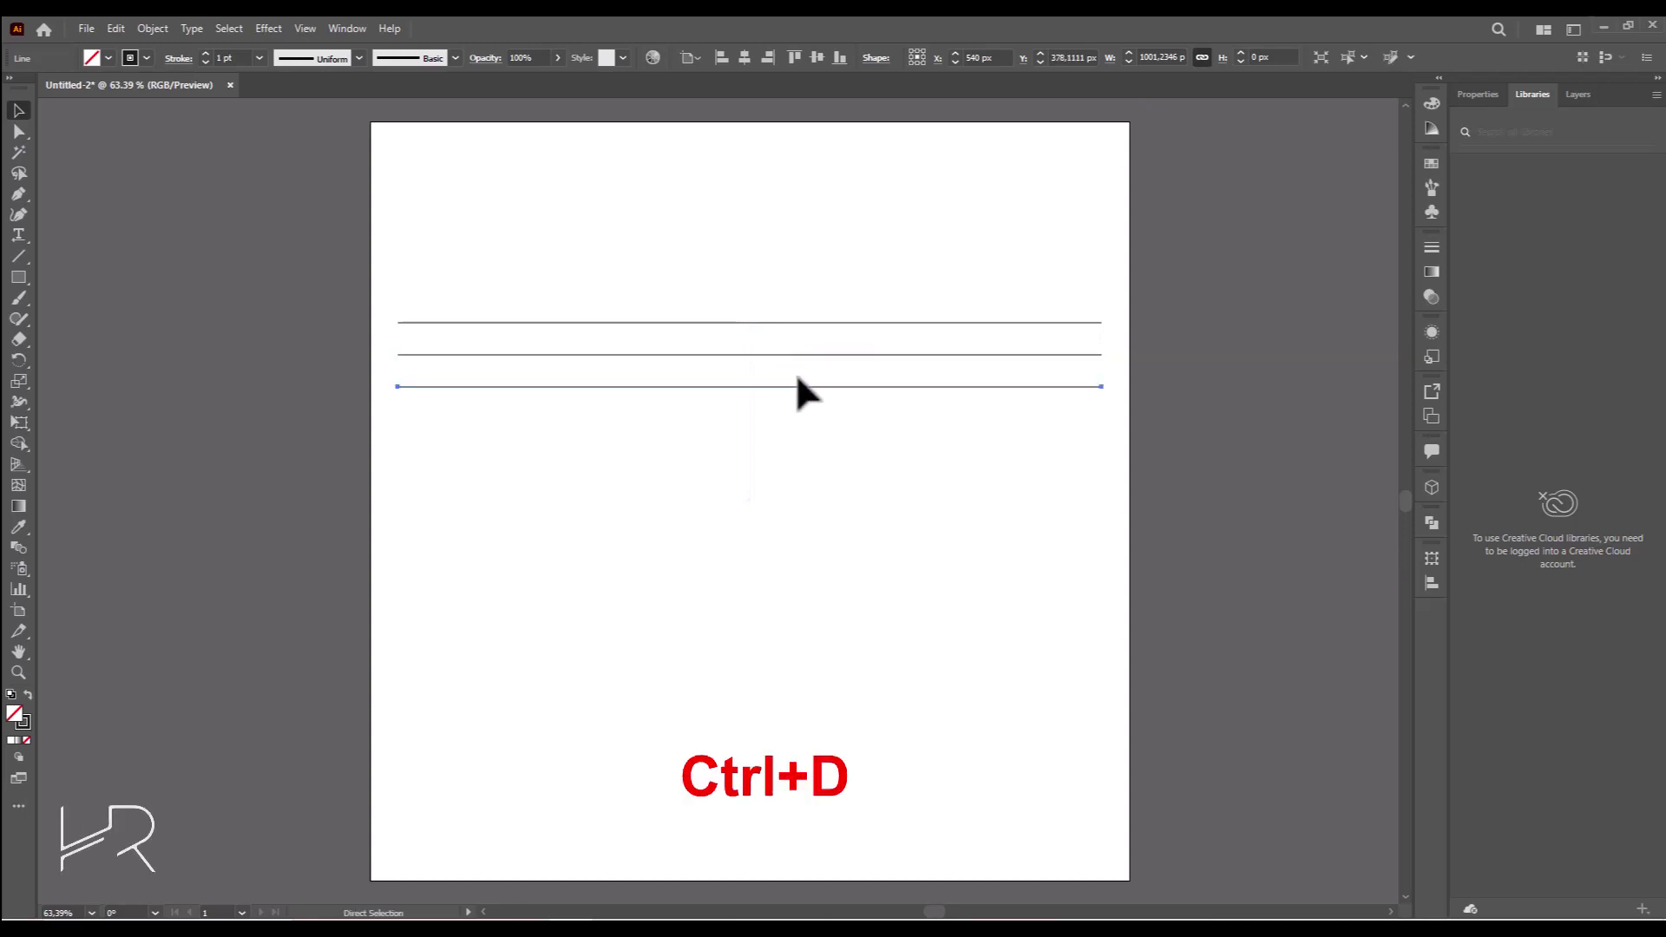
pyautogui.hotkey('ctrl', 'd')
pyautogui.hotkey('ctrl', 'd')
pyautogui.hotkey('ctrl', 'd')
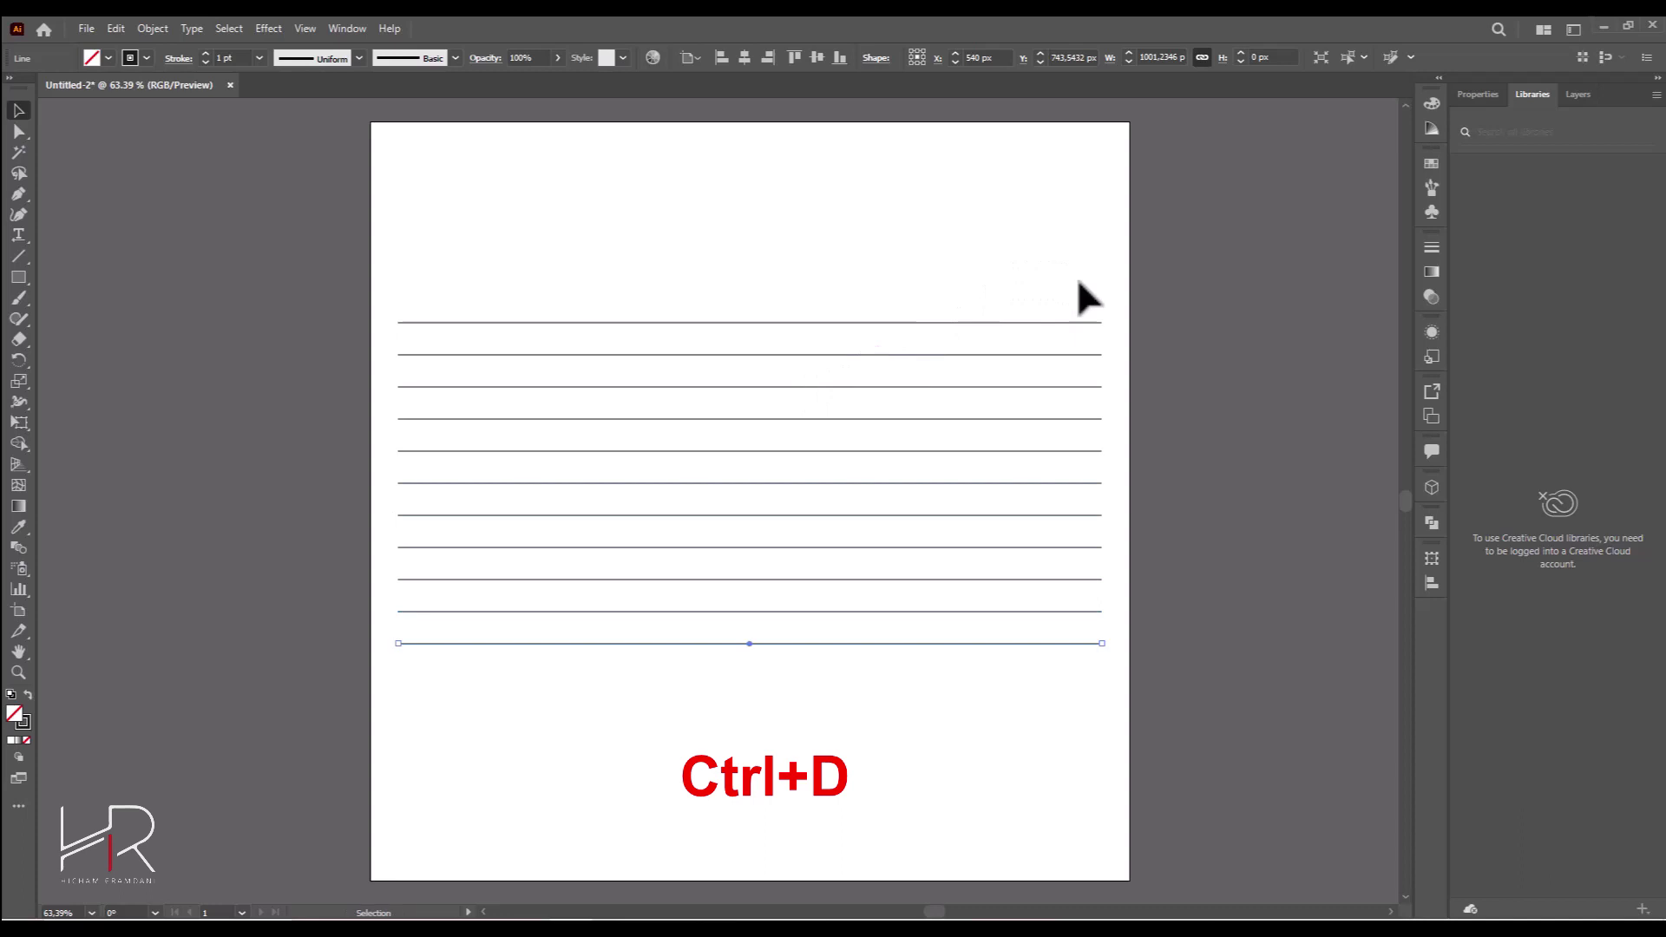
# Step: Select all the horizontal lines and group them
pyautogui.moveTo(1078, 282); pyautogui.dragTo(763, 670)
pyautogui.hotkey('ctrl', 'g')
pyautogui.rightClick(825, 492)
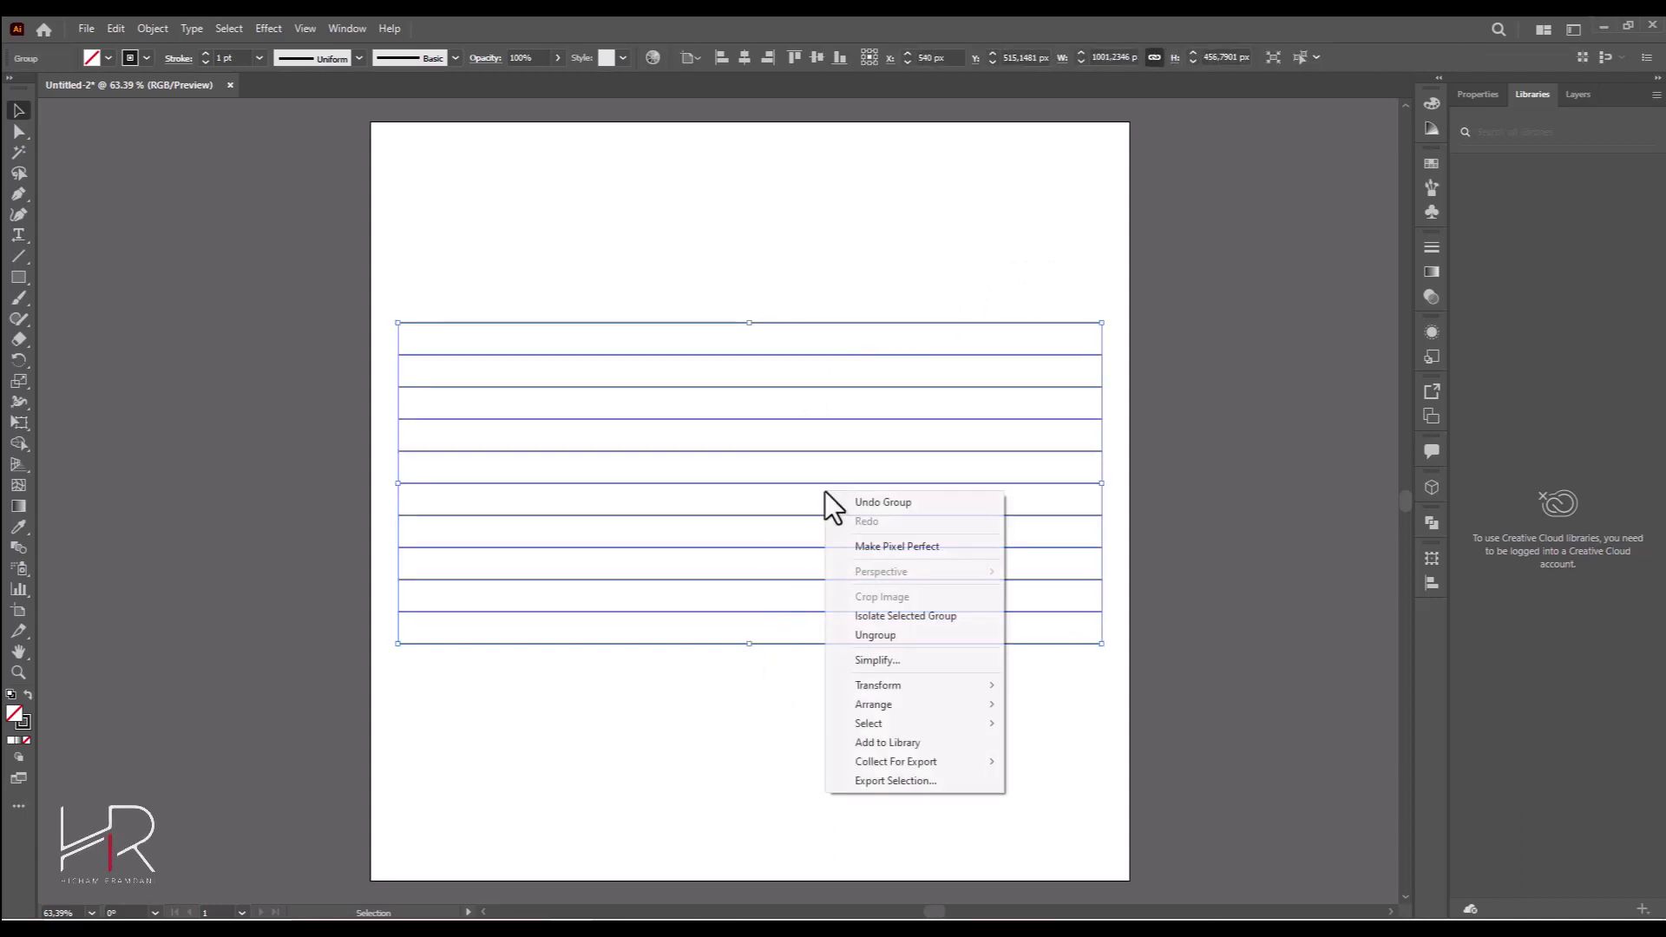
pyautogui.click(808, 435)
pyautogui.moveTo(891, 253); pyautogui.dragTo(731, 779)
pyautogui.rightClick(778, 571)
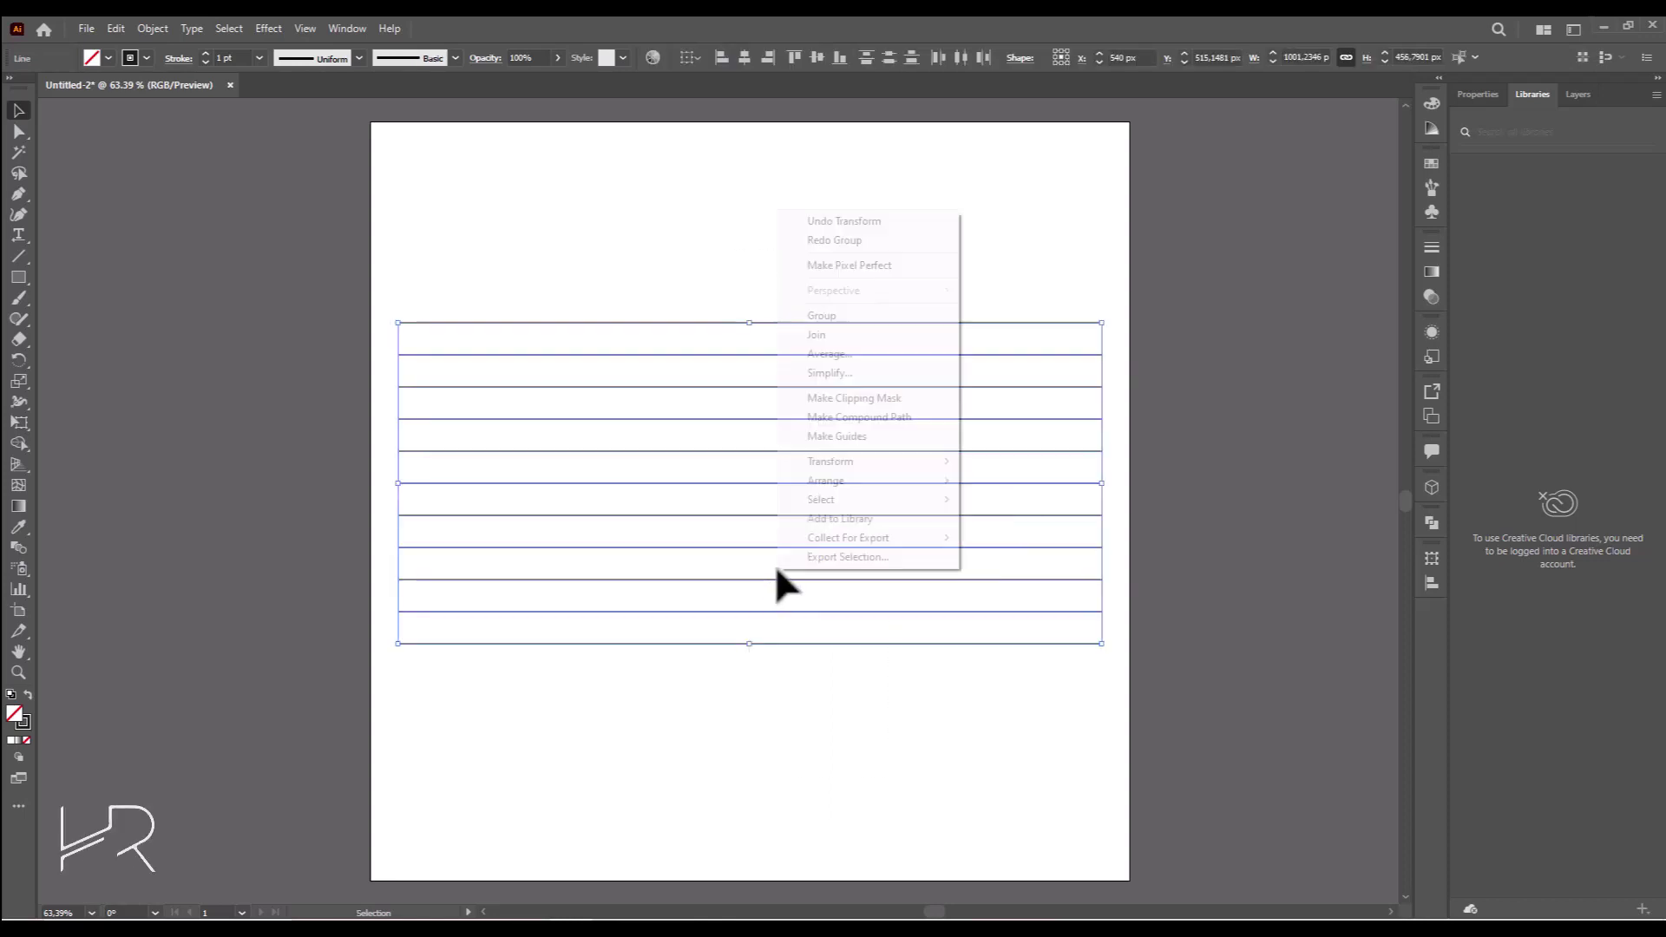
pyautogui.click(846, 316)
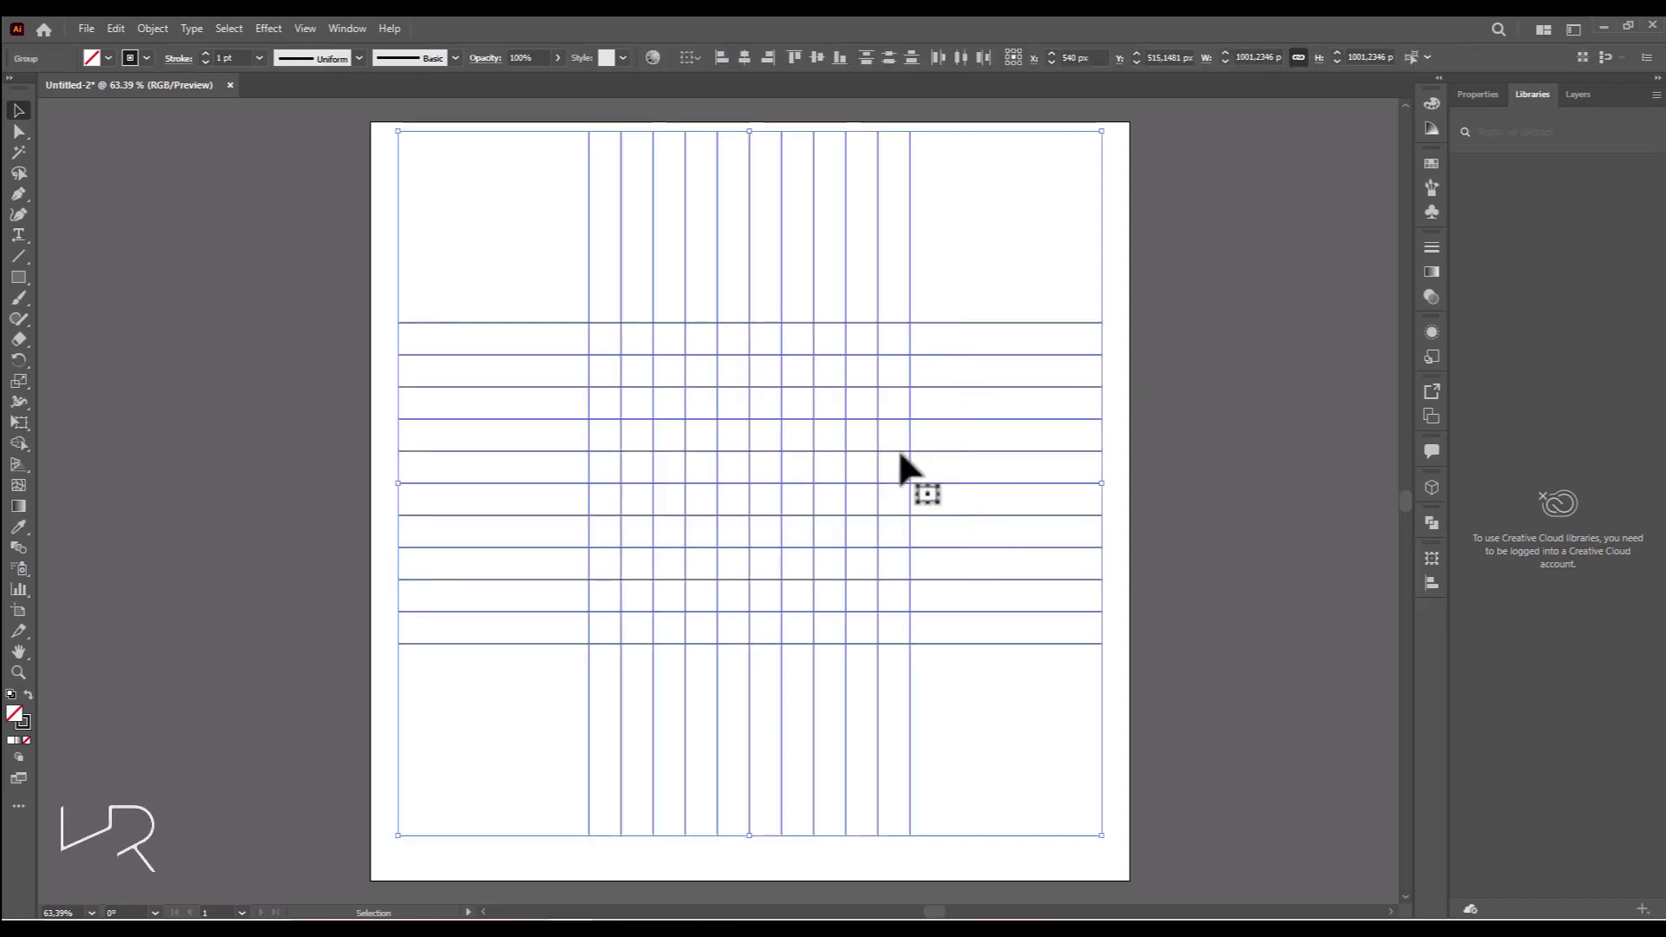
# Step: Add a copy of the crossed horizontal and vertical line groups rotated by 45°
pyautogui.rightClick(898, 446)
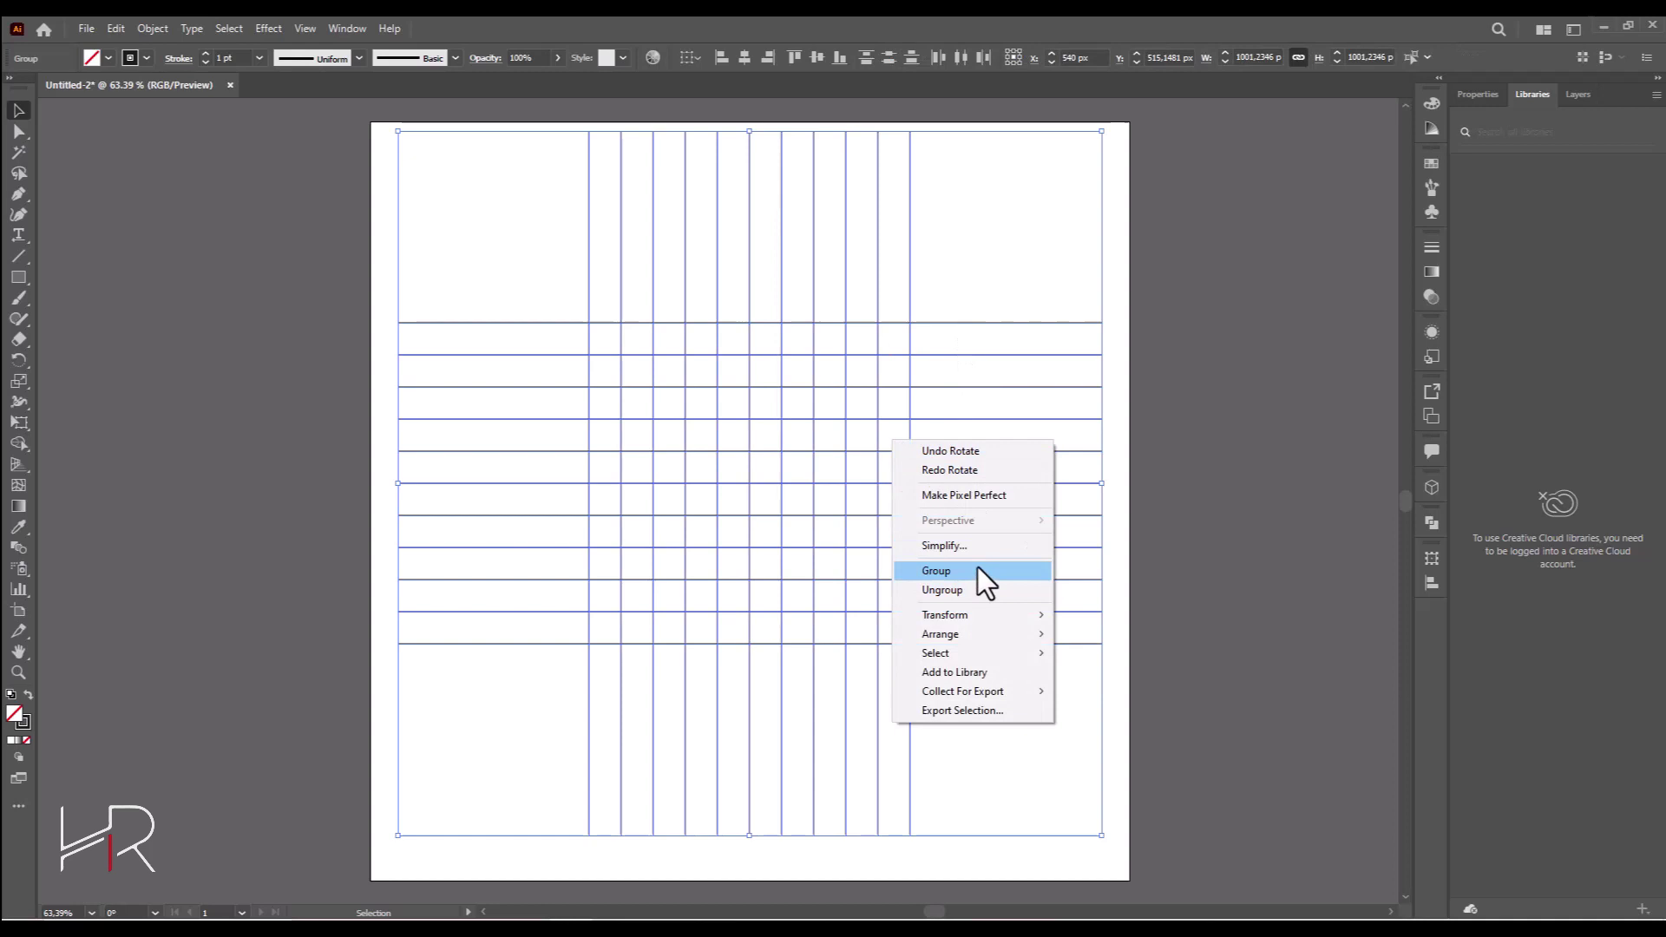
pyautogui.moveTo(1003, 615)
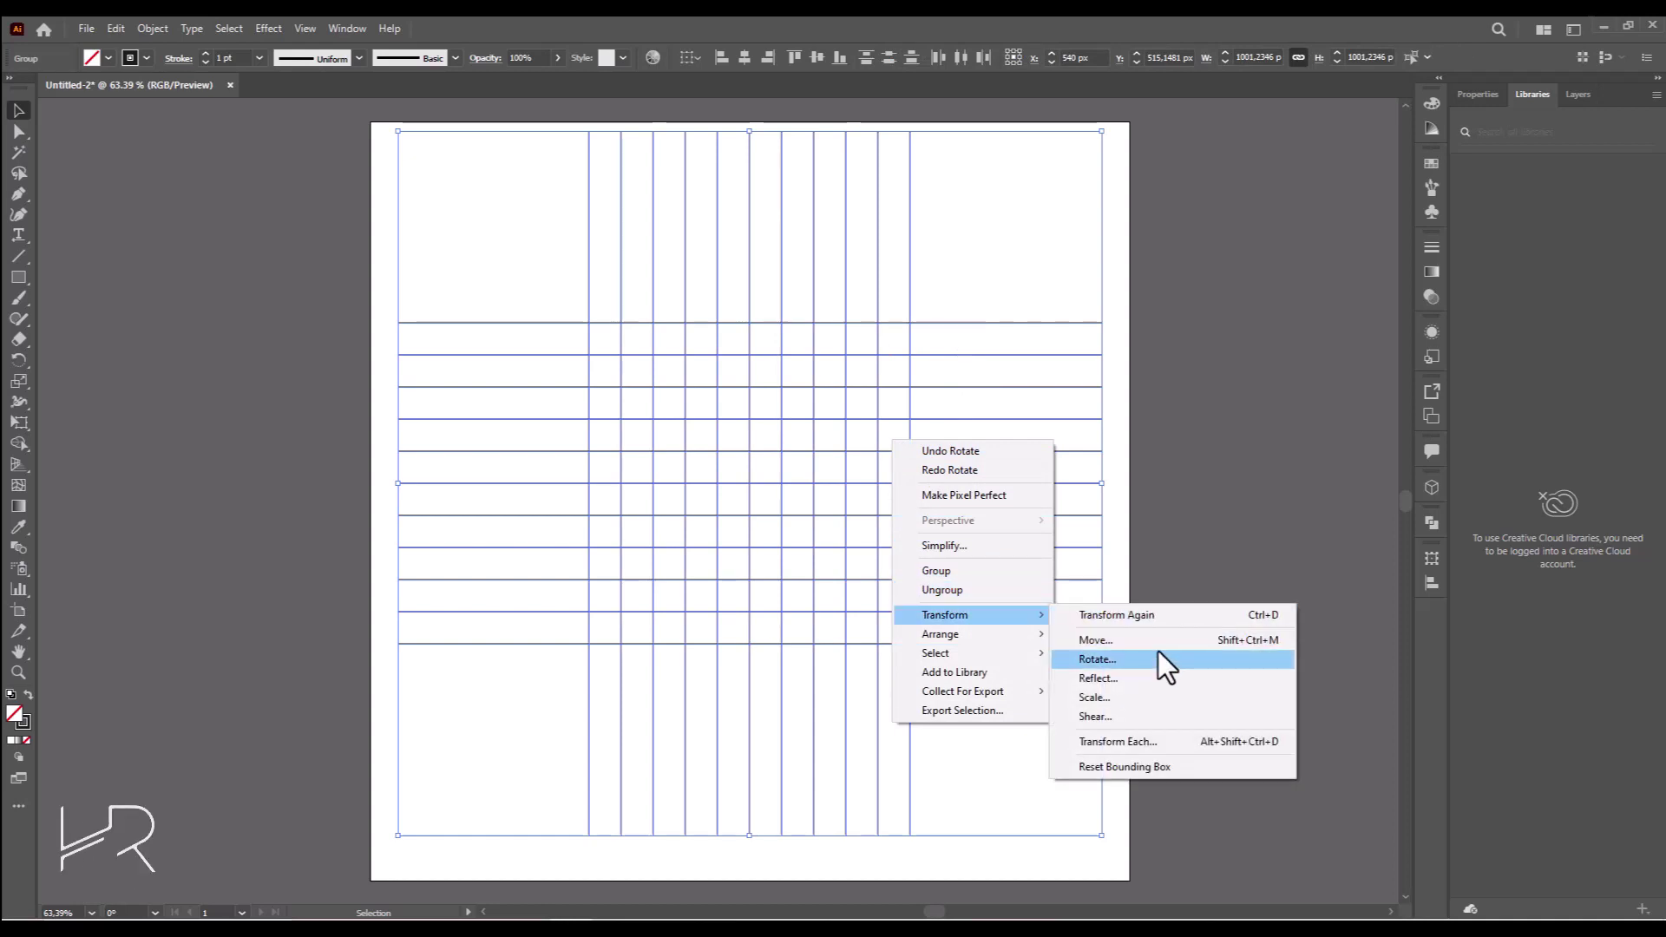
pyautogui.click(1157, 653)
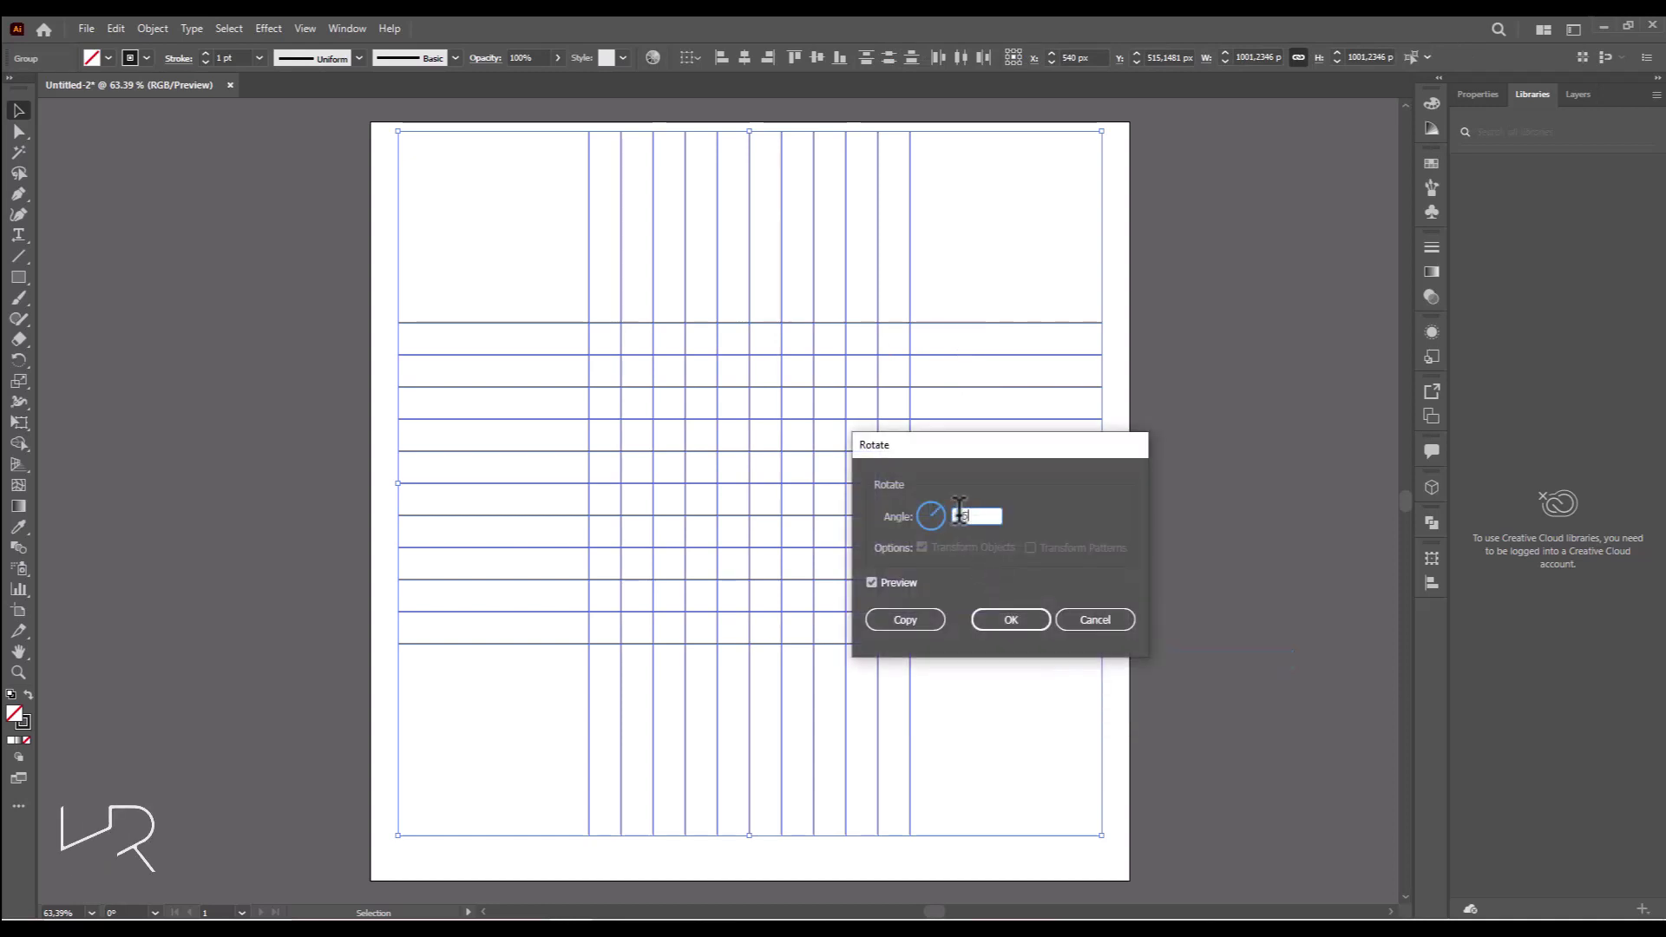
pyautogui.click(905, 619)
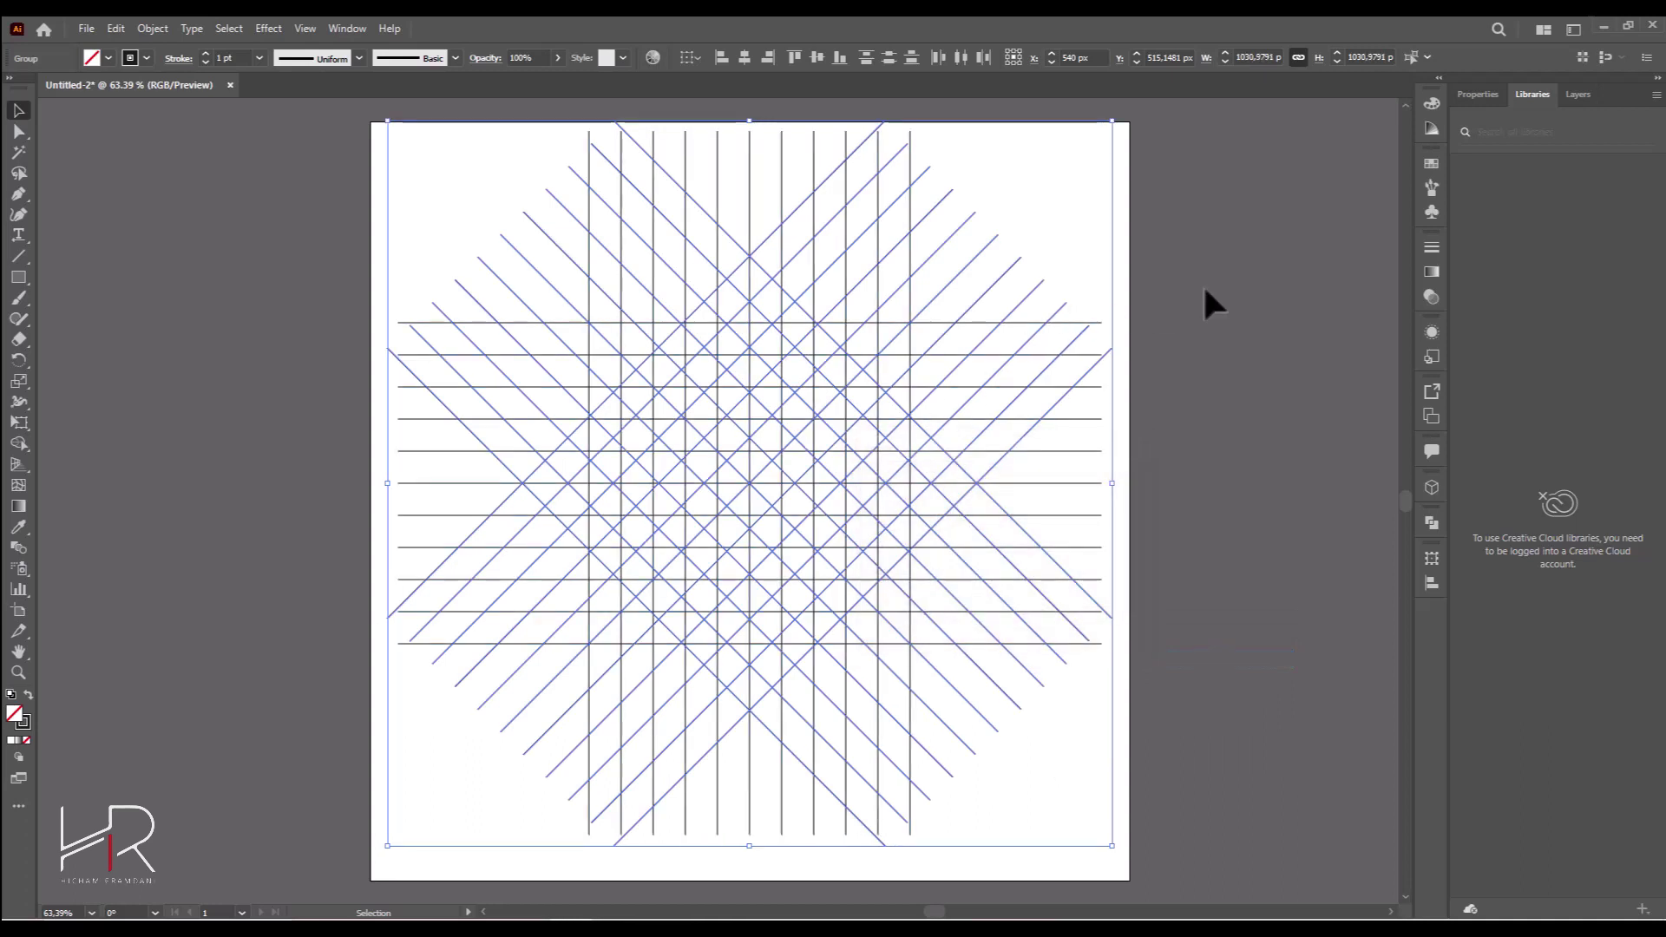
# Step: Select the whole grid, swap to black fill without stroke, and merge upper-right cells into an angular S with Shape Builder
pyautogui.click(1284, 230)
pyautogui.moveTo(481, 748); pyautogui.dragTo(607, 666)
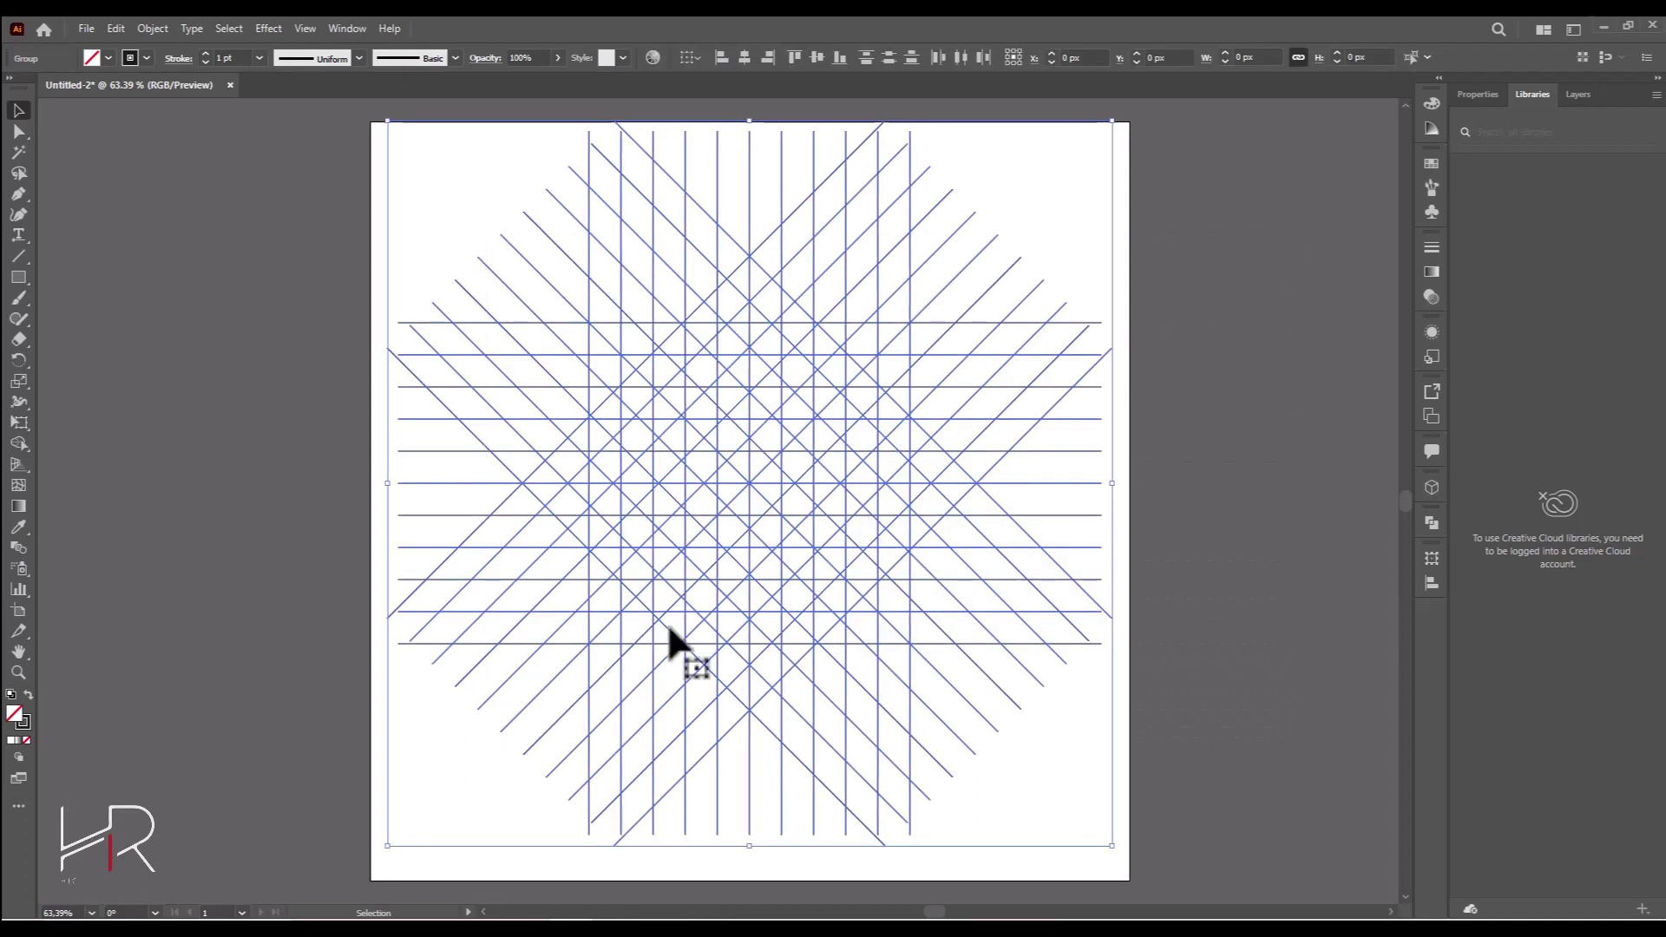
pyautogui.click(23, 441)
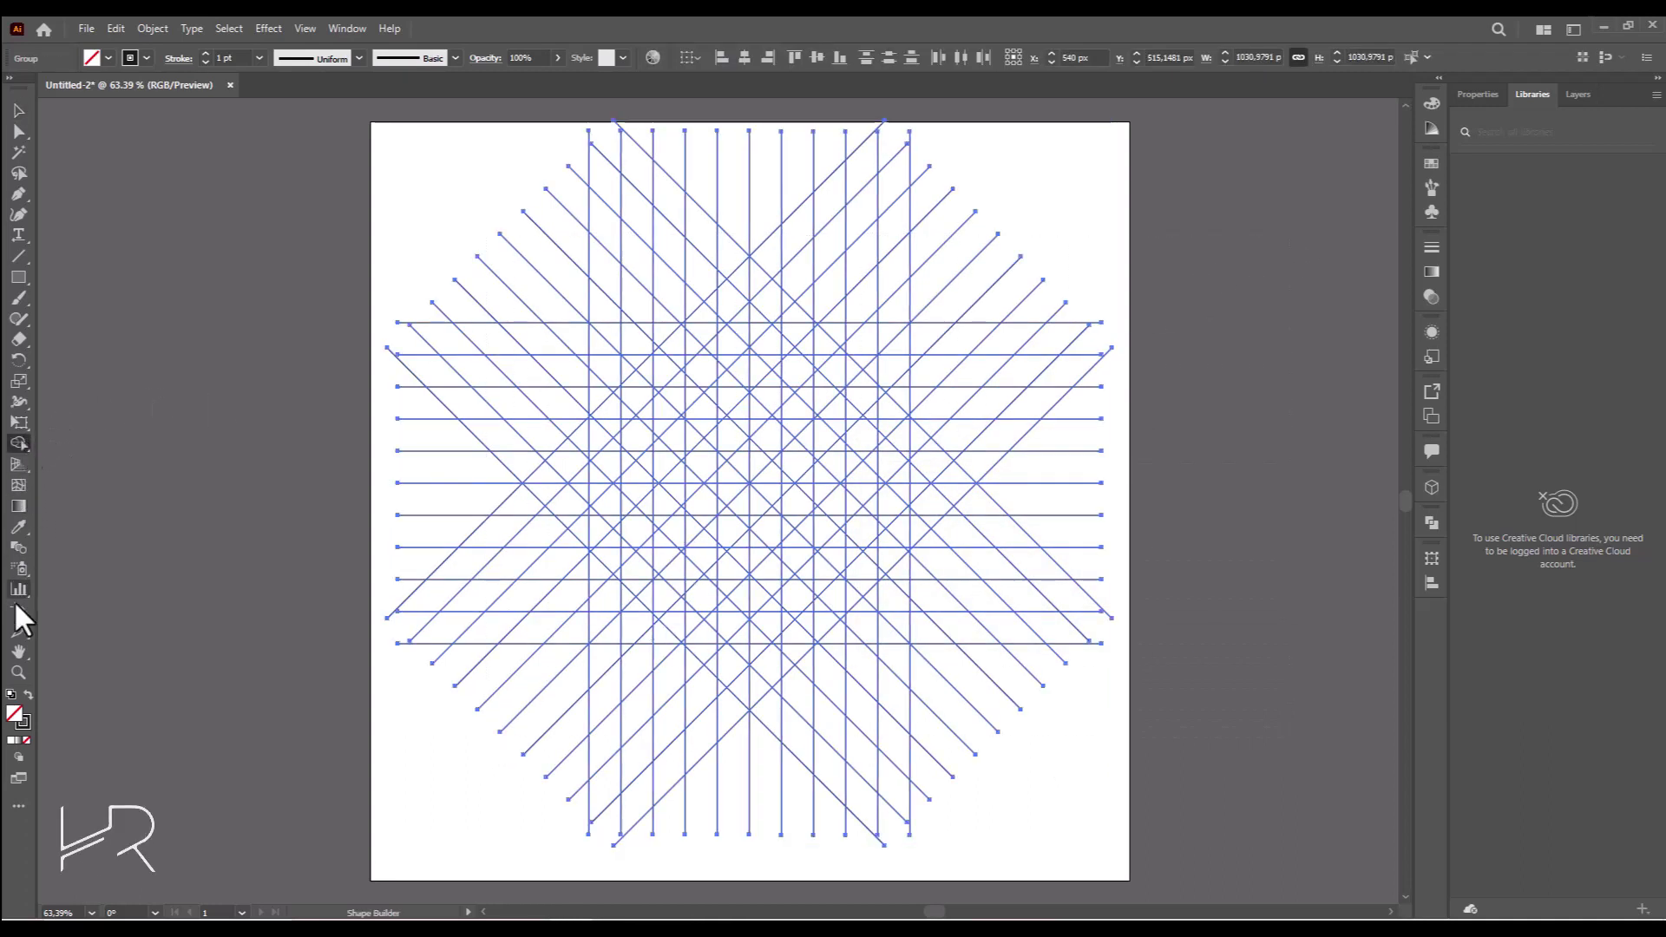
pyautogui.click(27, 694)
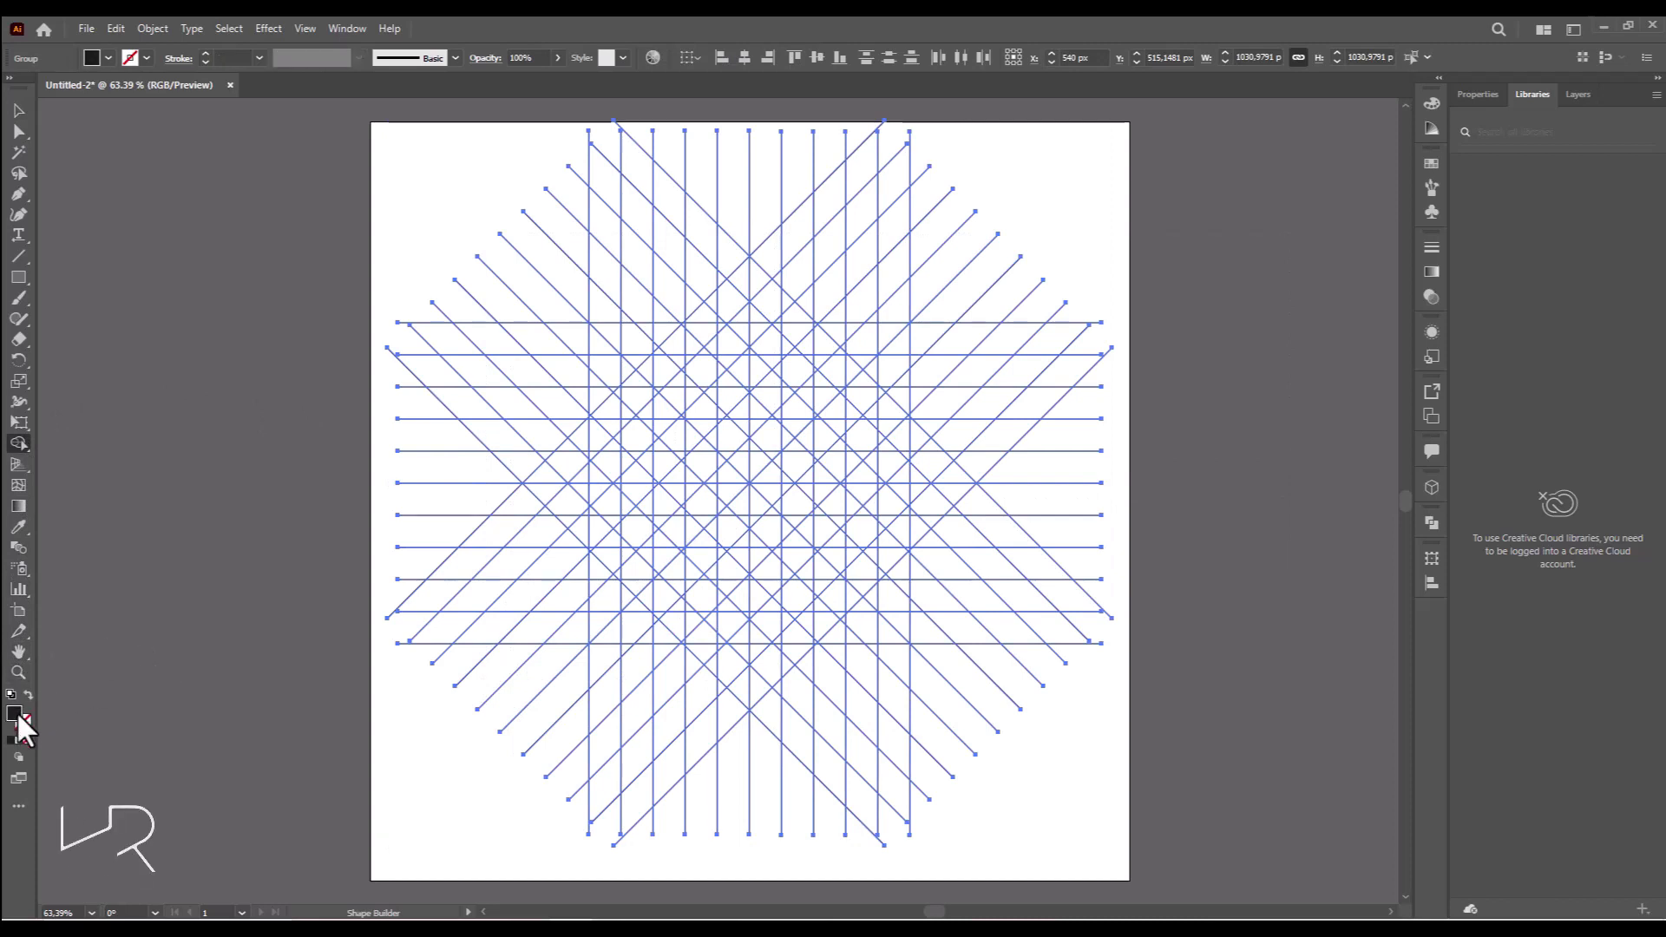
pyautogui.hotkey('ctrl', '=')
pyautogui.moveTo(708, 319)
pyautogui.mouseDown()
pyautogui.moveTo(691, 340)
pyautogui.moveTo(649, 293)
pyautogui.moveTo(711, 248)
pyautogui.moveTo(758, 279)
pyautogui.mouseUp()
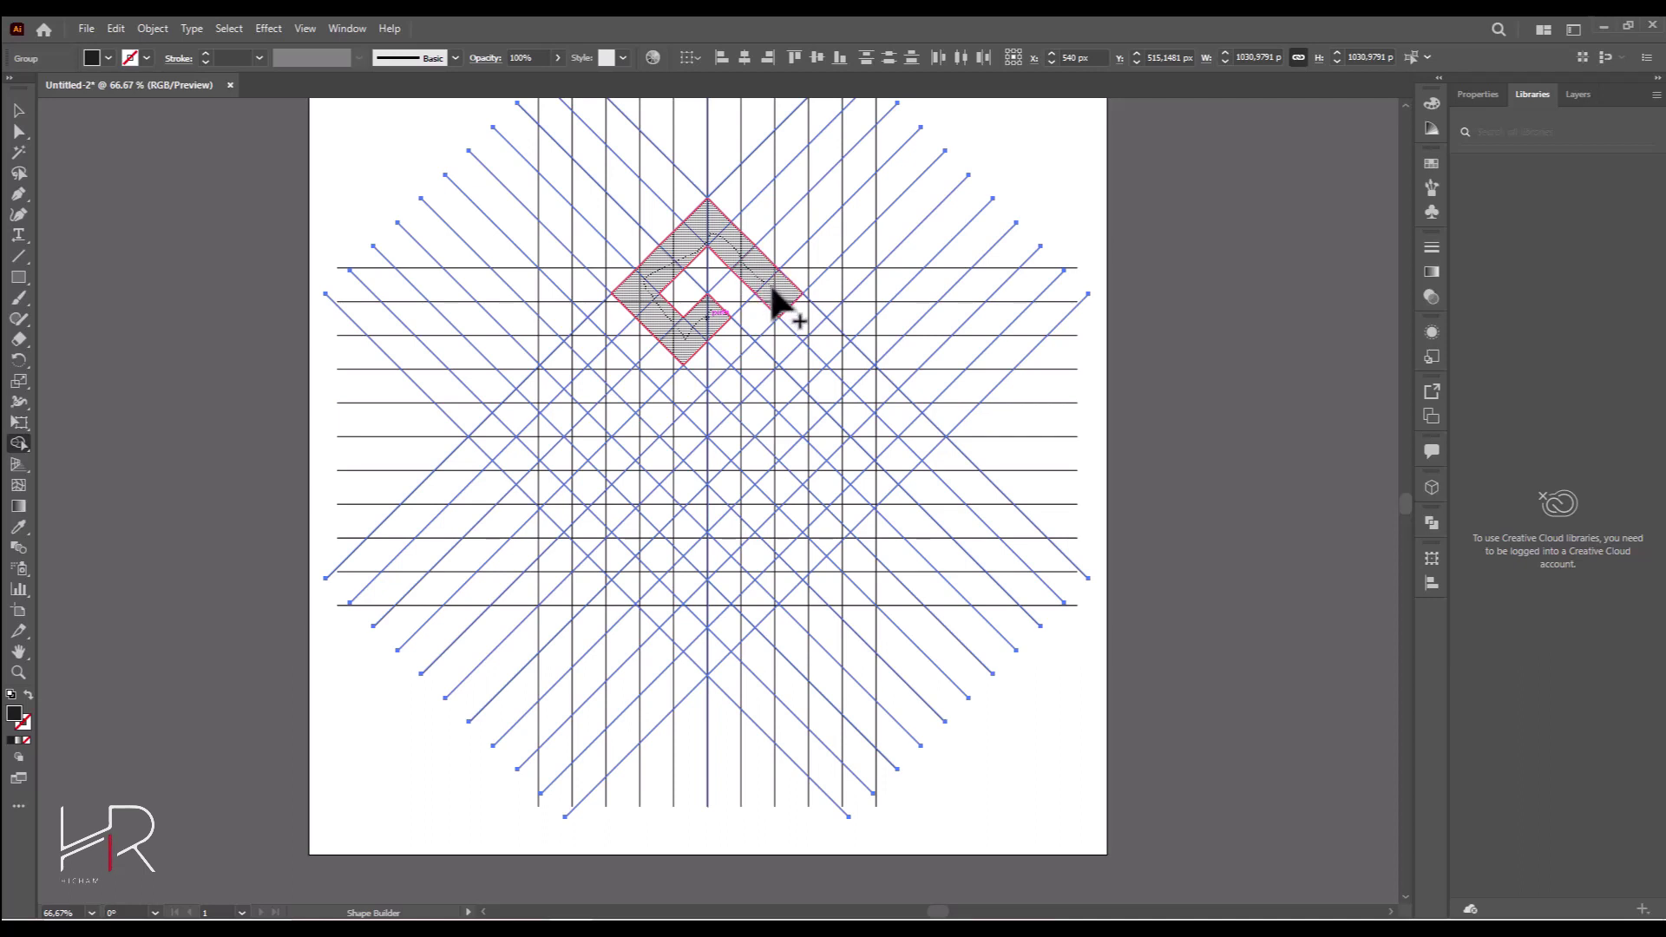
pyautogui.moveTo(795, 314)
pyautogui.mouseDown()
pyautogui.moveTo(740, 385)
pyautogui.moveTo(834, 484)
pyautogui.moveTo(897, 420)
pyautogui.moveTo(848, 365)
pyautogui.moveTo(828, 393)
pyautogui.mouseUp()
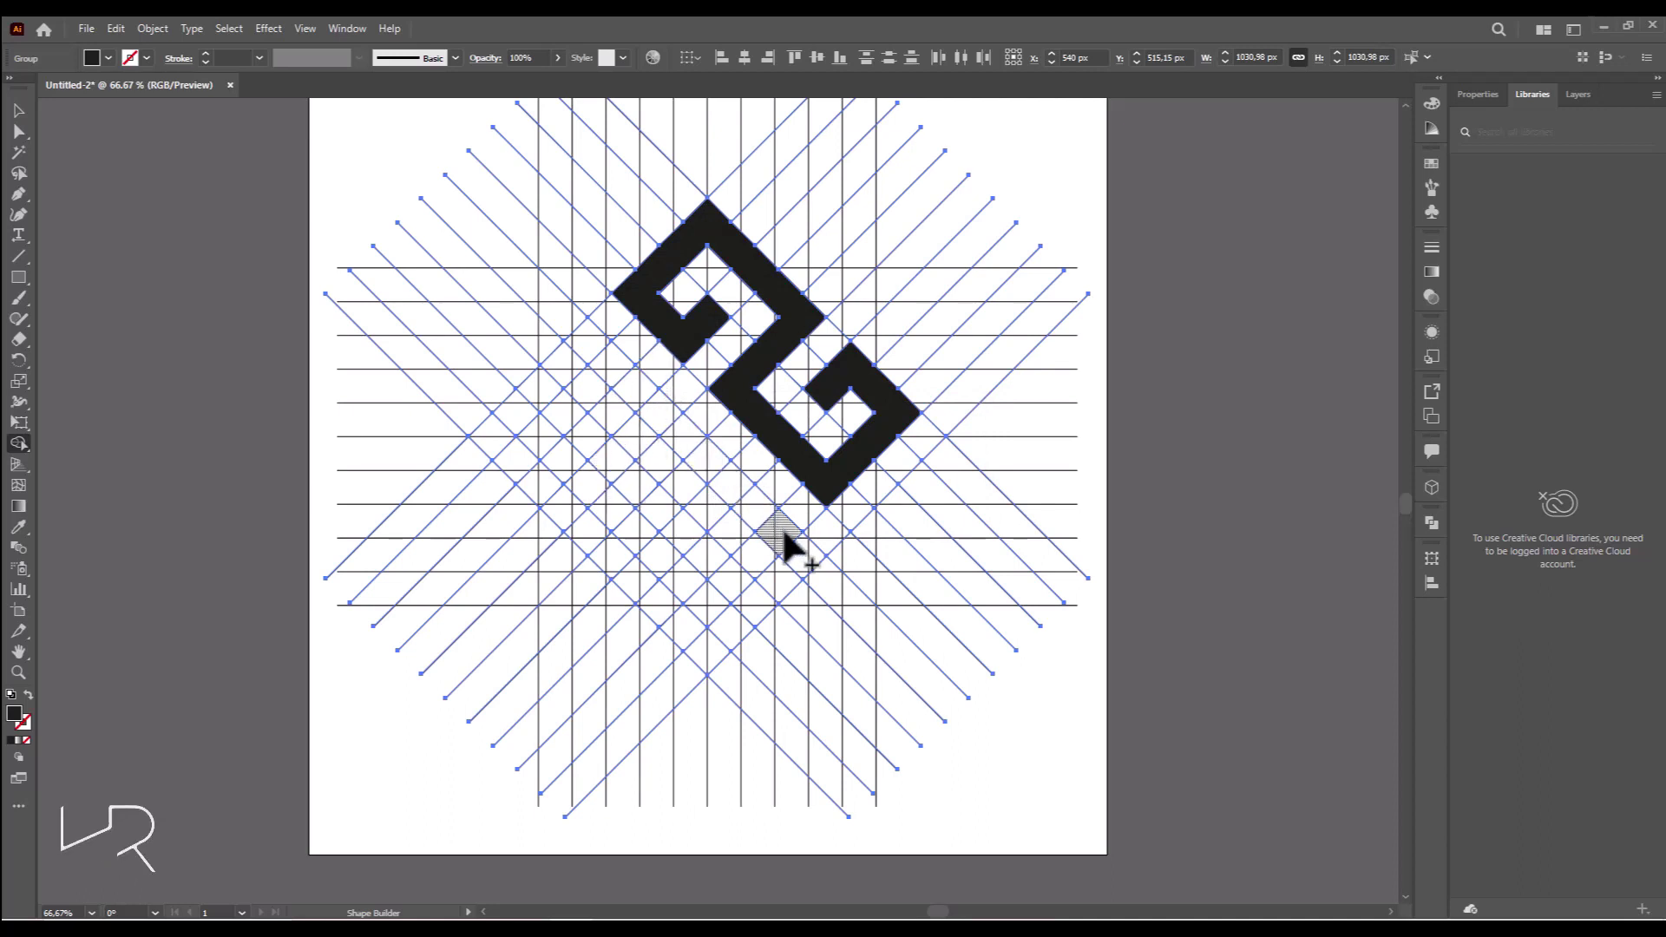
# Step: Build a diagonal letter H from two parallel bars and a crossbar in the grid cells beside the S
pyautogui.moveTo(783, 540); pyautogui.dragTo(590, 360)
pyautogui.moveTo(511, 406); pyautogui.dragTo(713, 614)
pyautogui.moveTo(672, 451); pyautogui.dragTo(636, 490)
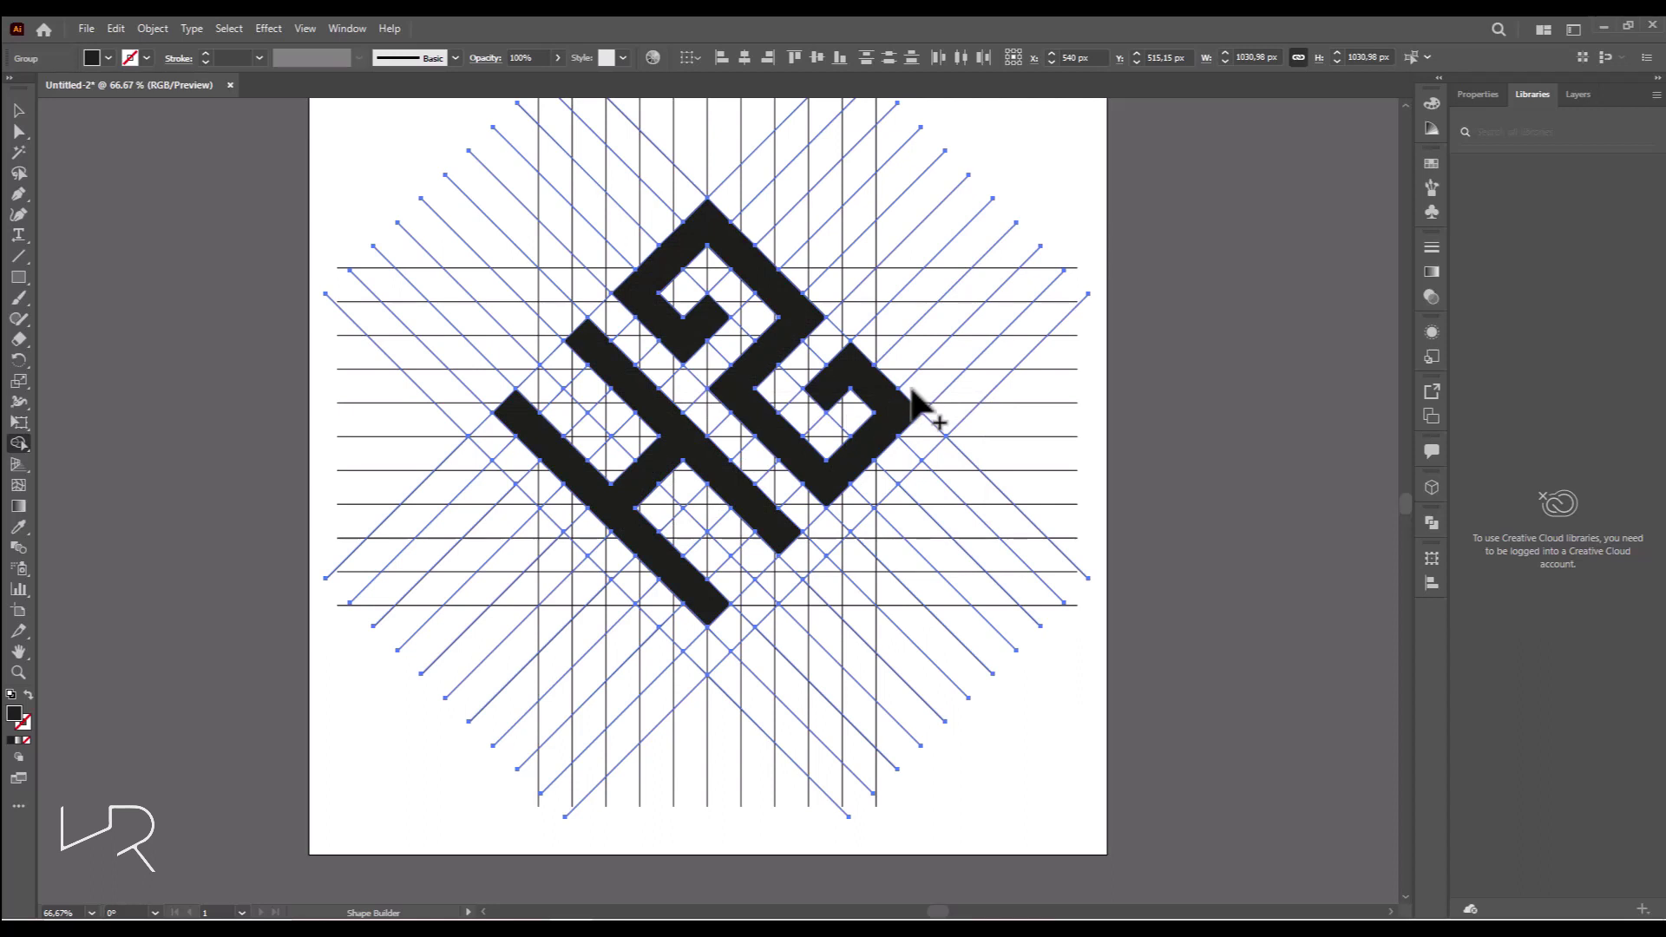
pyautogui.scroll(1, 837, 483)
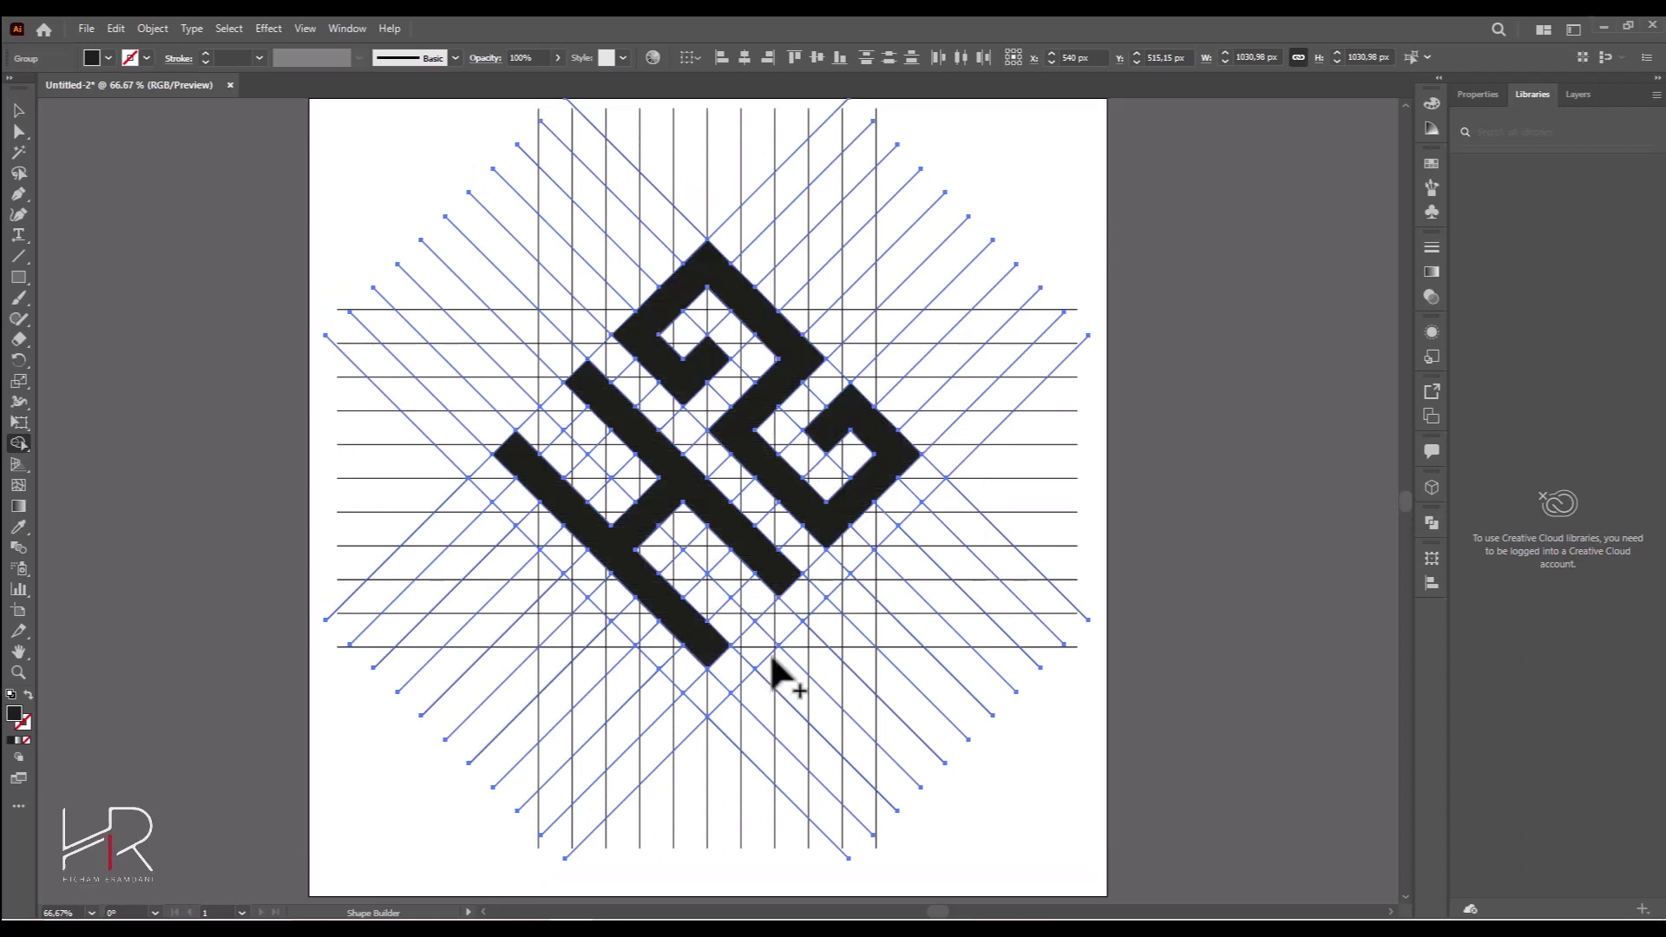
# Step: Ungroup the group that holds the letter shapes and diagonal grid lines, and clear the selection
pyautogui.click(18, 129)
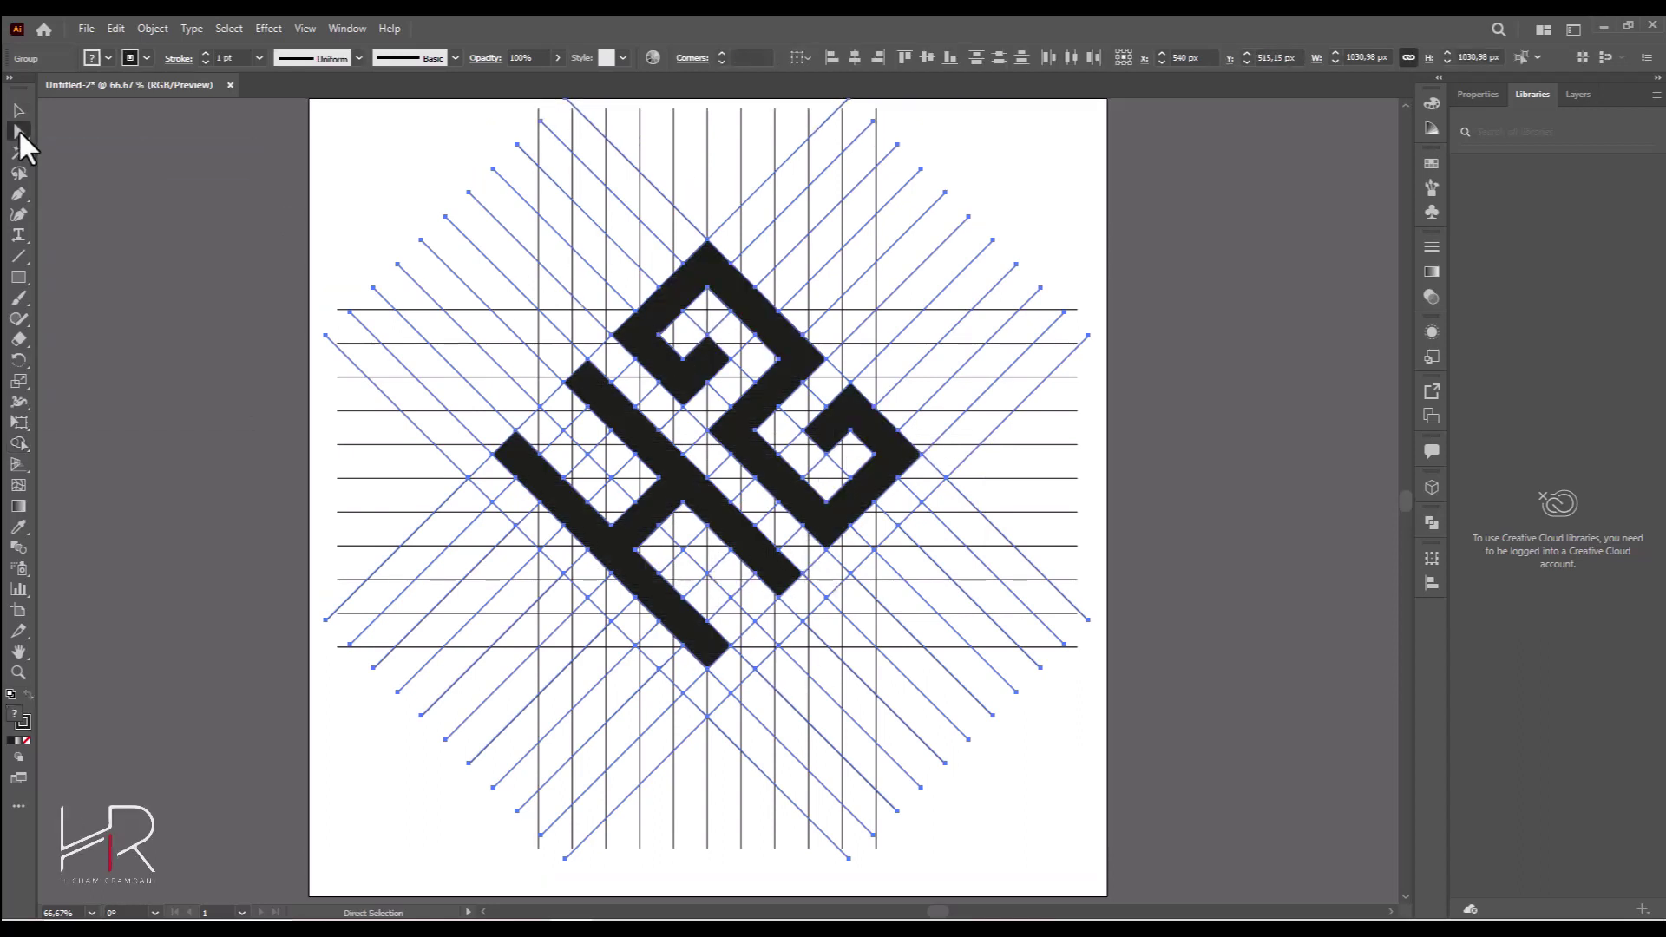
pyautogui.click(16, 110)
pyautogui.click(513, 403)
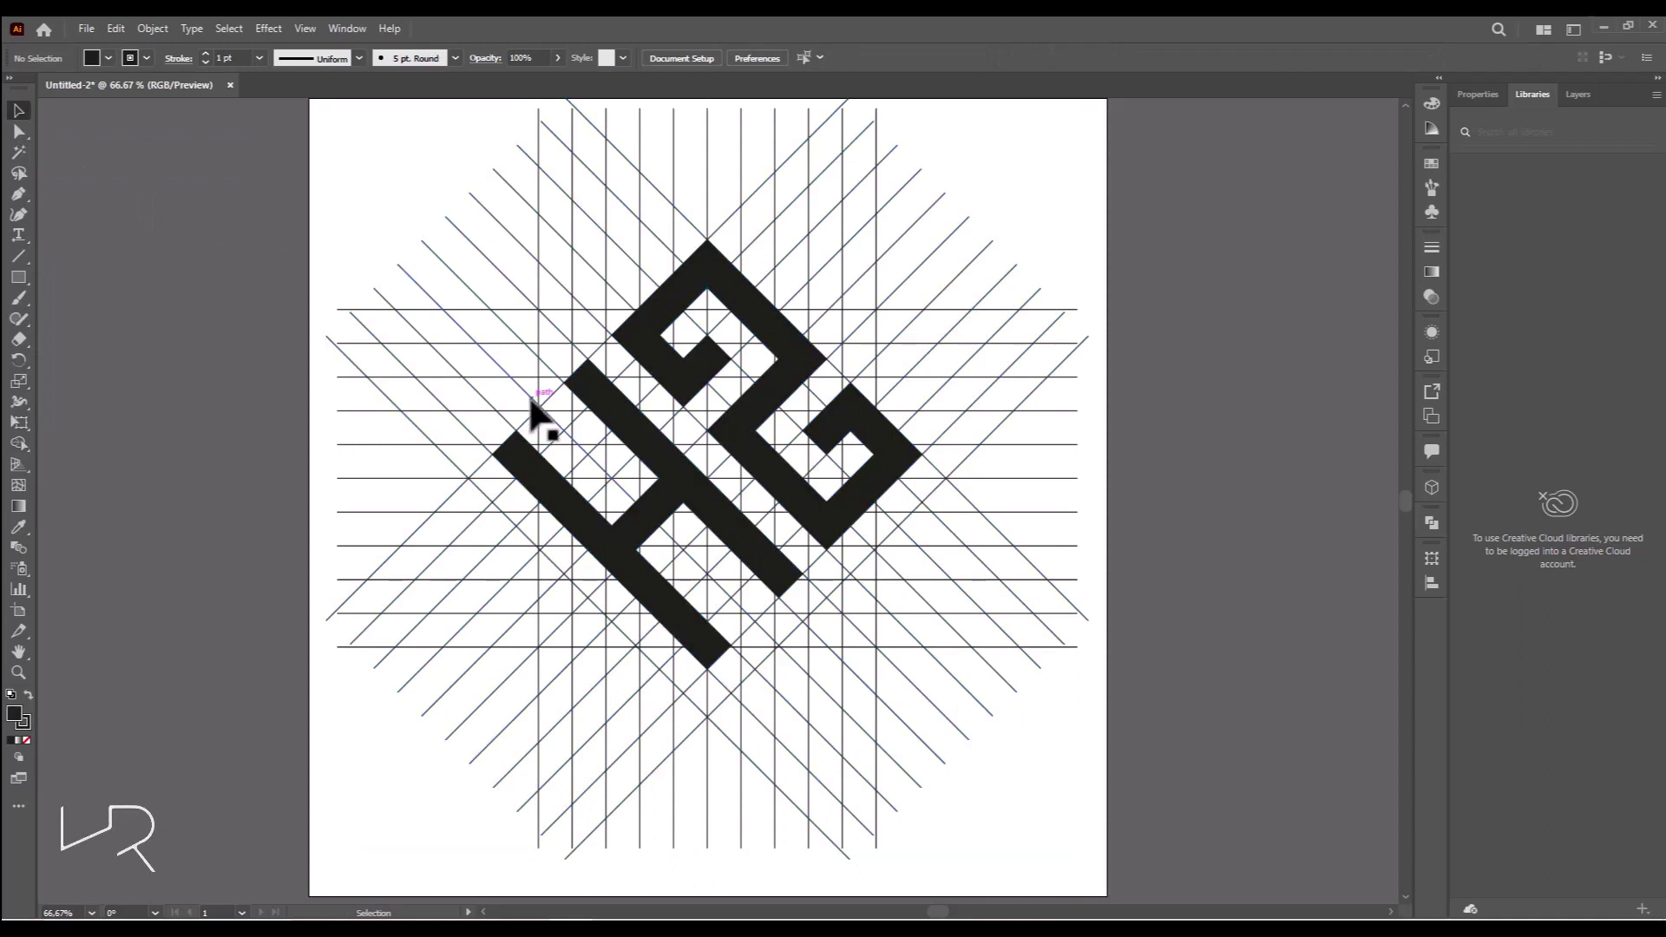
pyautogui.click(762, 438)
pyautogui.scroll(-2, 762, 439)
pyautogui.rightClick(750, 418)
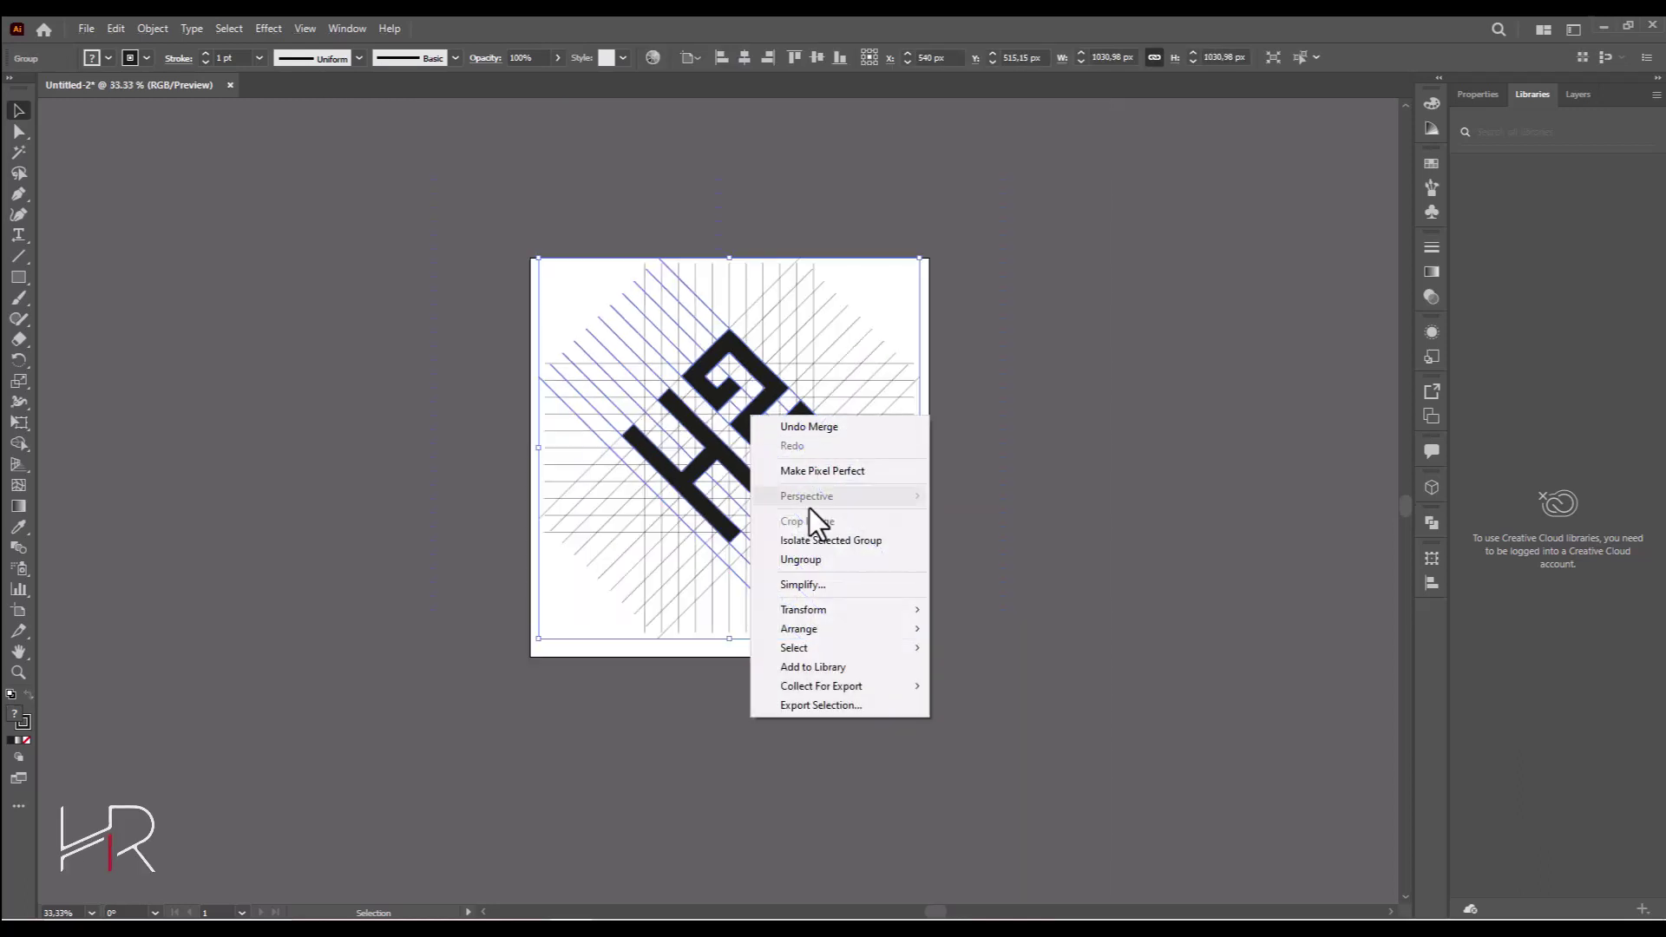
pyautogui.click(802, 565)
pyautogui.click(757, 421)
pyautogui.click(811, 343)
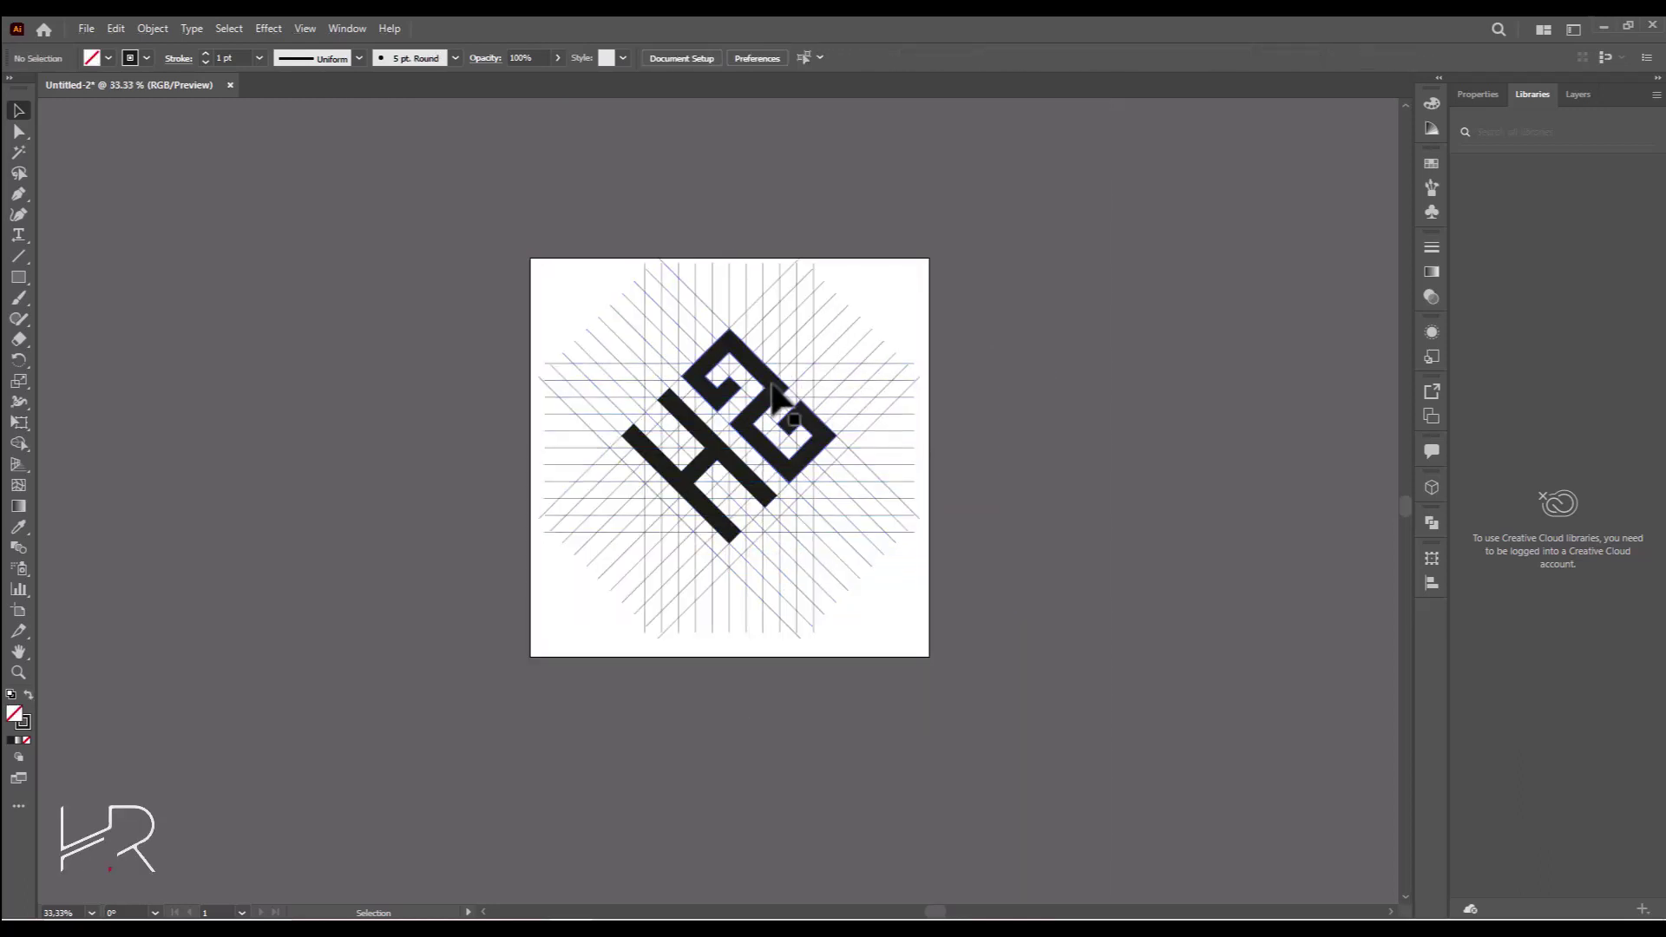
# Step: Select the S and H shapes together and group them
pyautogui.click(781, 403)
pyautogui.keyDown('shift'); pyautogui.click(707, 451); pyautogui.keyUp('shift')
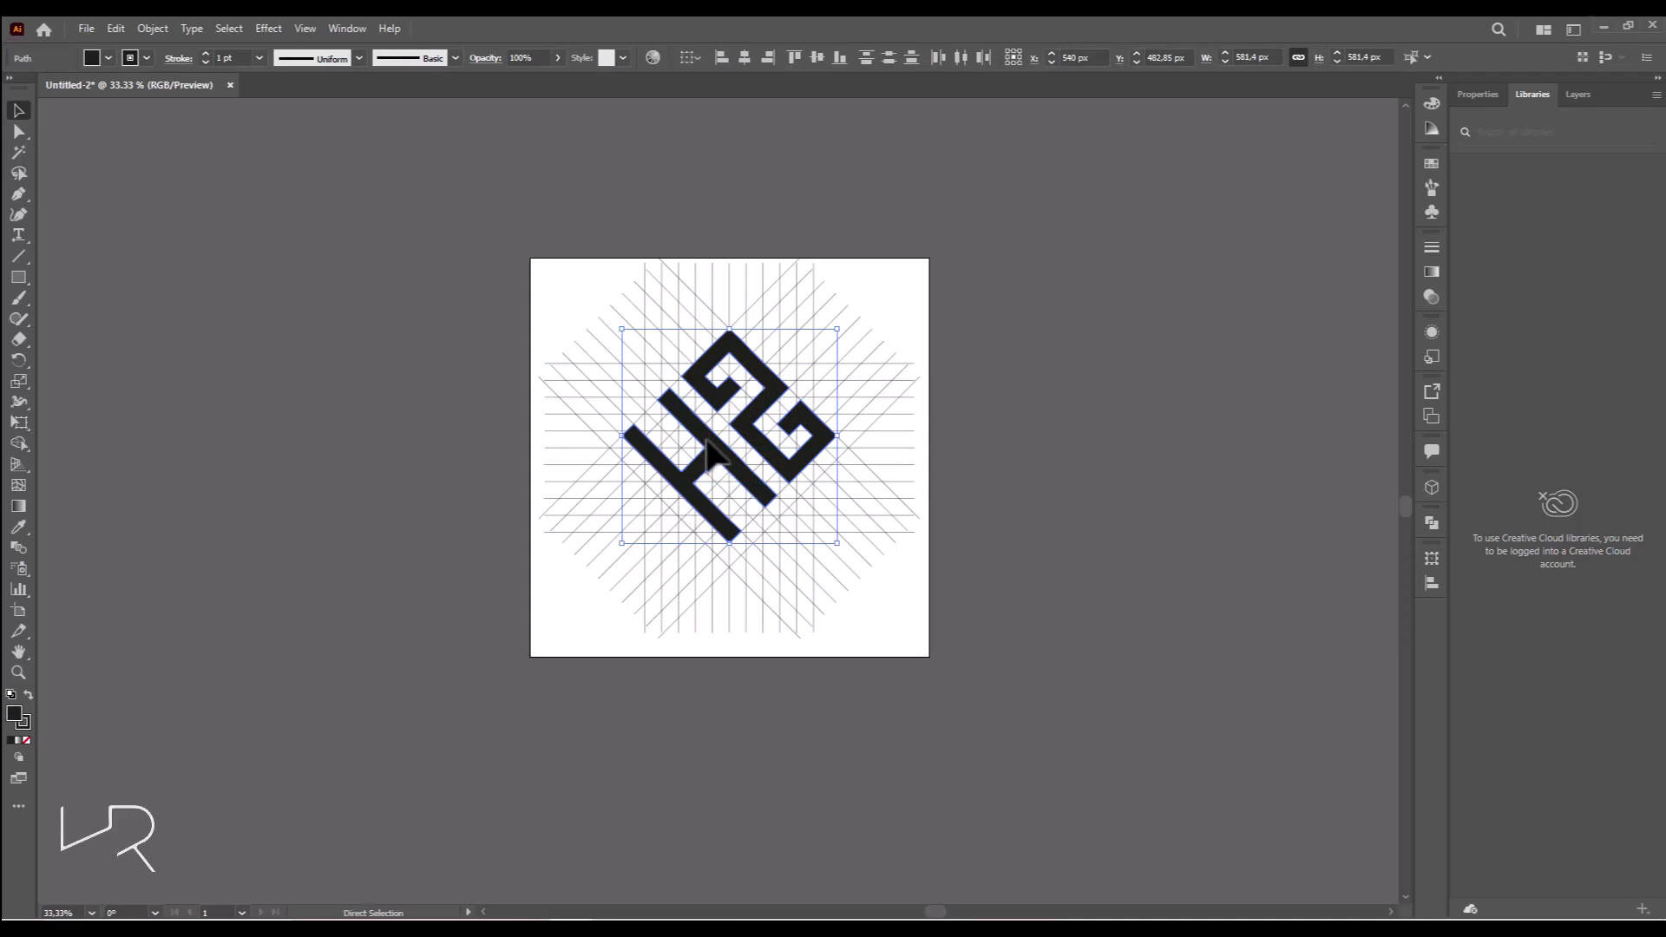
pyautogui.hotkey('ctrl', 'g')
pyautogui.press('v')
# Step: Delete the leftover grid lines and centre the logo group horizontally and vertically on the artboard
pyautogui.moveTo(707, 451); pyautogui.dragTo(801, 430)
pyautogui.hotkey('ctrl', 'alt', 'a')
pyautogui.press('Delete')
pyautogui.click(816, 58)
pyautogui.click(745, 57)
pyautogui.scroll(1, 819, 534)
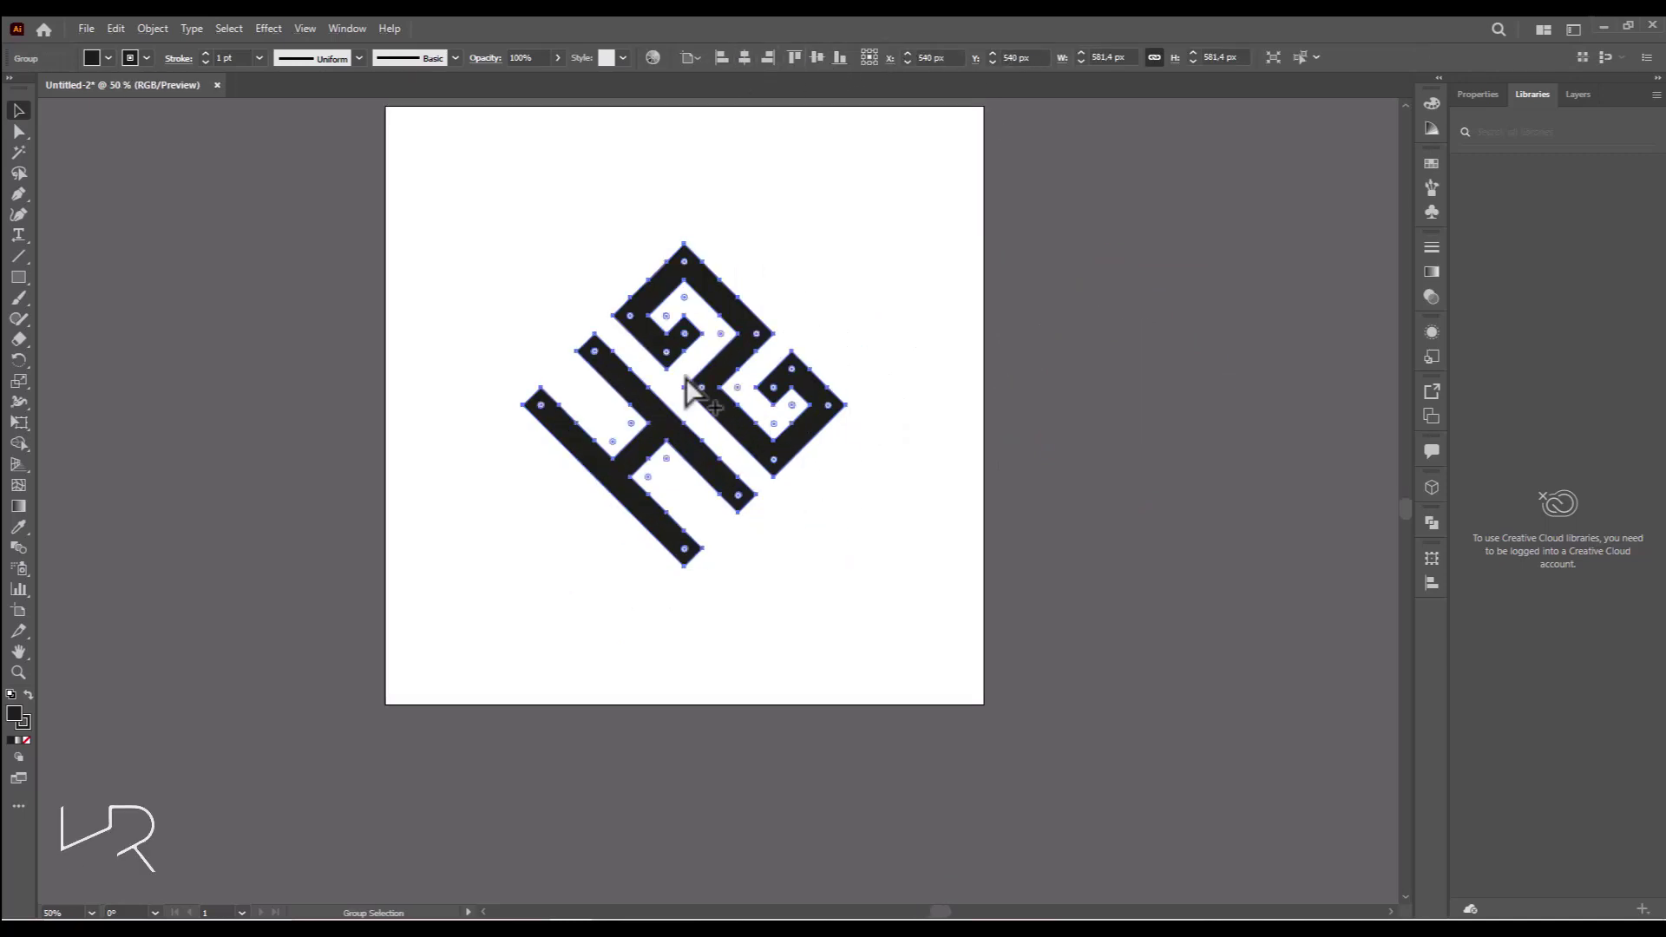
pyautogui.scroll(1, 686, 386)
pyautogui.press('a')
pyautogui.press('v')
pyautogui.scroll(-1, 706, 277)
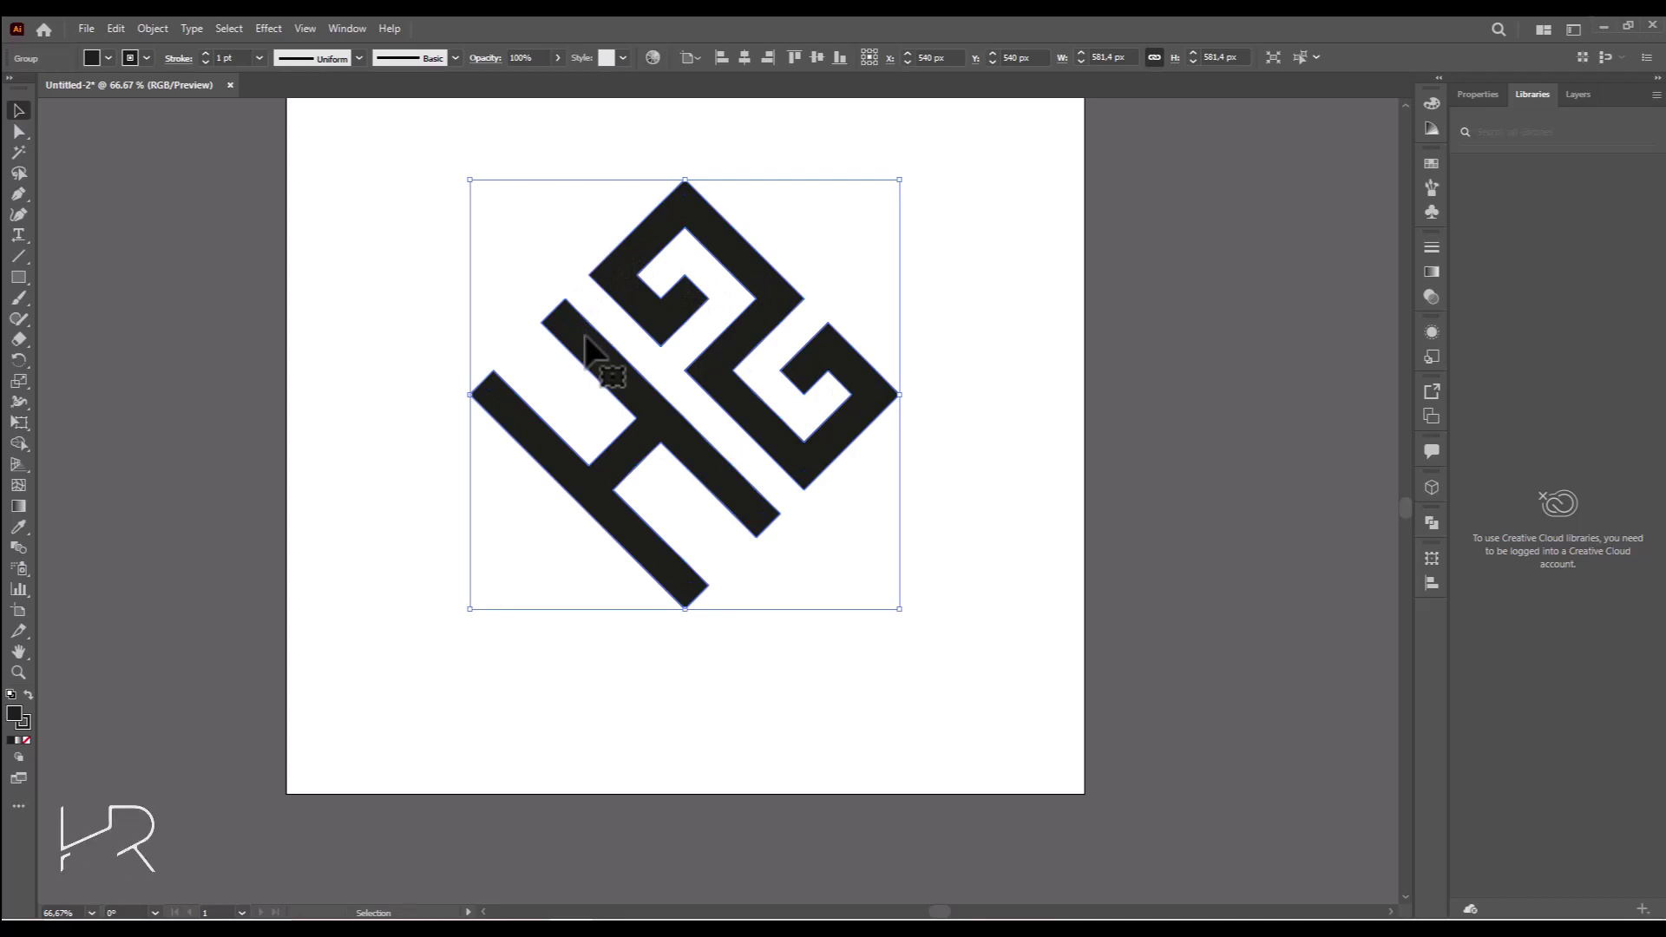
pyautogui.scroll(-1, 799, 334)
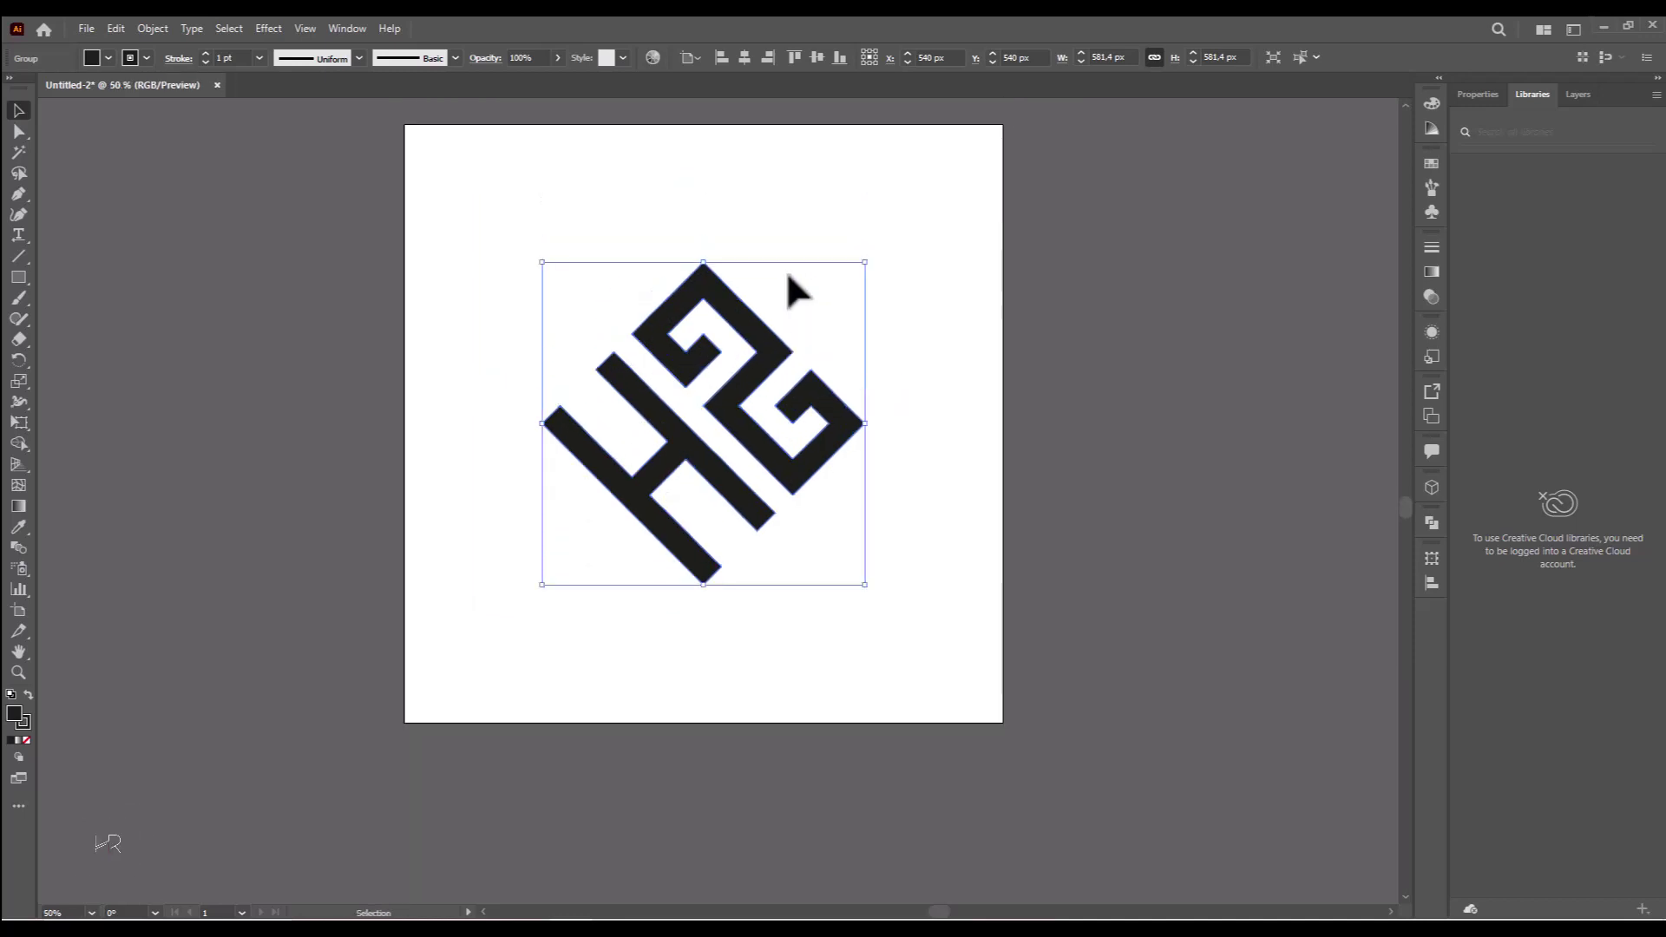
# Step: Scale the logo down proportionally to about 429 px wide and place it in the upper middle of the artboard
pyautogui.moveTo(865, 262); pyautogui.dragTo(780, 346)
pyautogui.moveTo(680, 394); pyautogui.dragTo(728, 306)
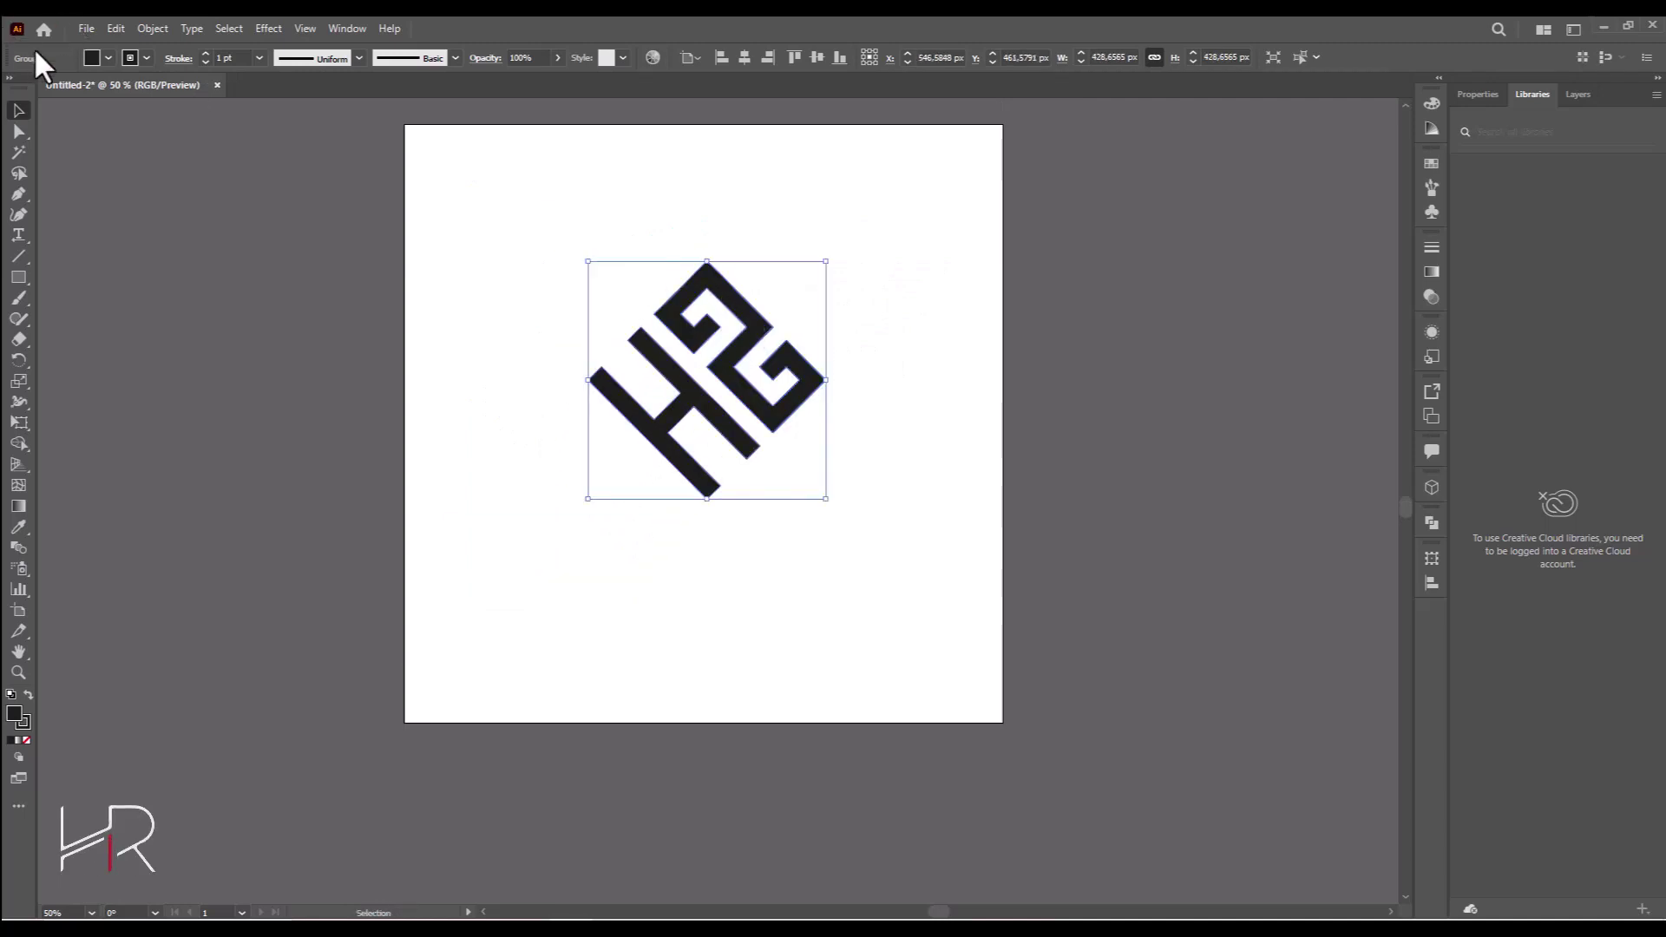
# Step: Fill the logo with dark blue and remove its stroke
pyautogui.click(108, 58)
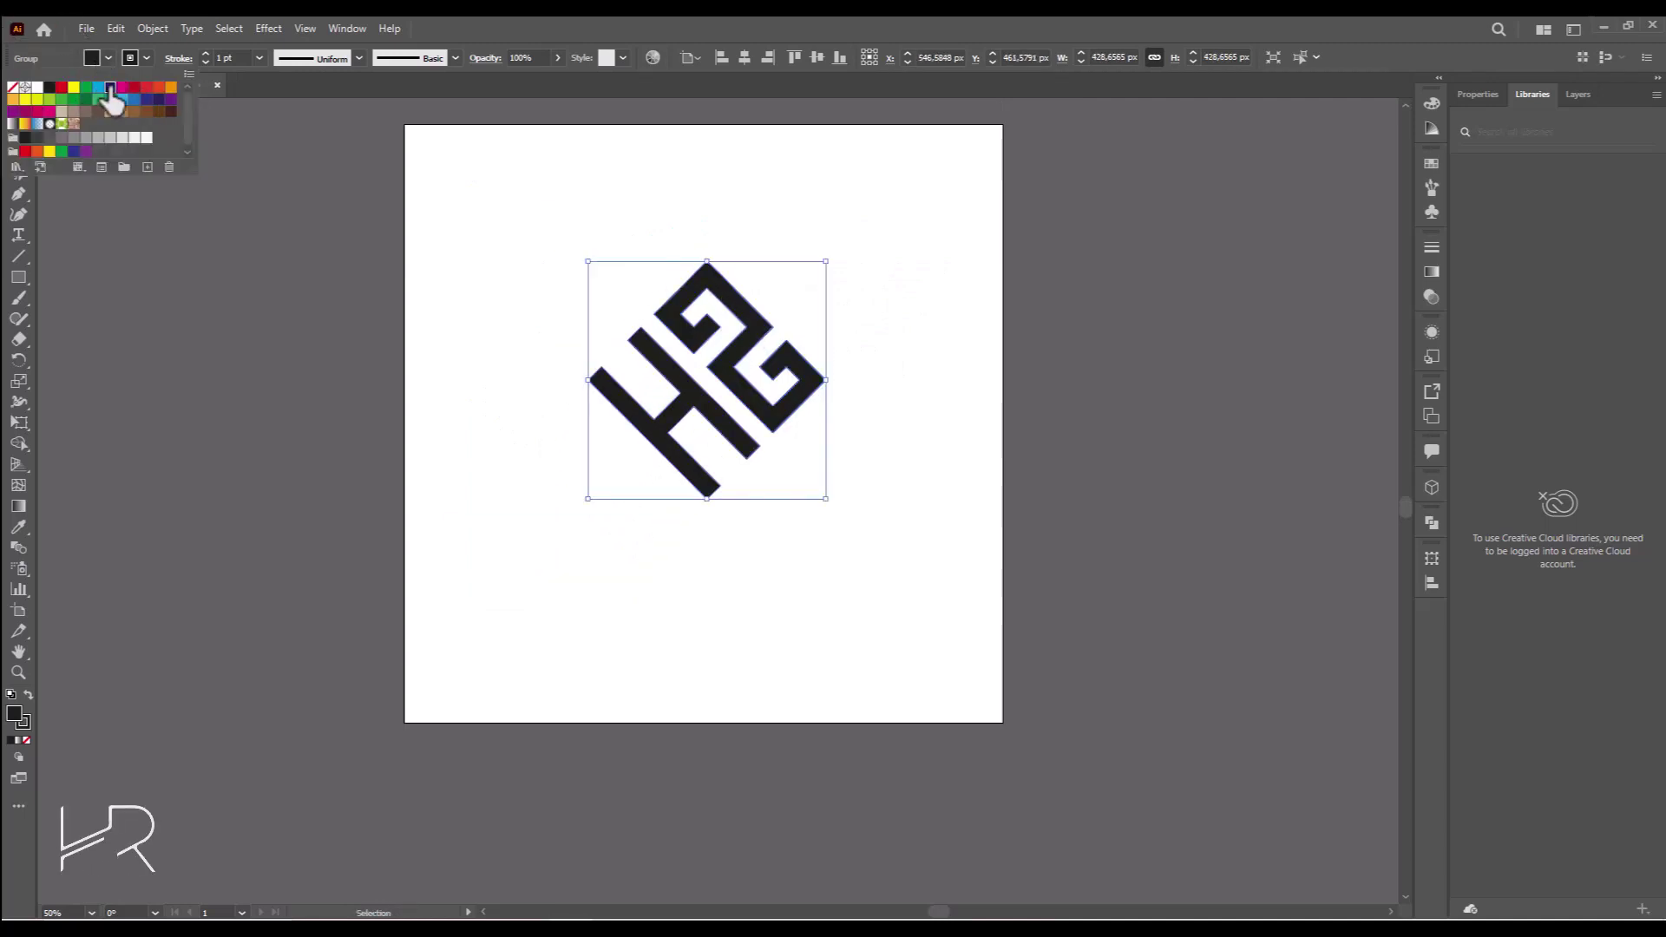
pyautogui.click(110, 88)
pyautogui.click(142, 55)
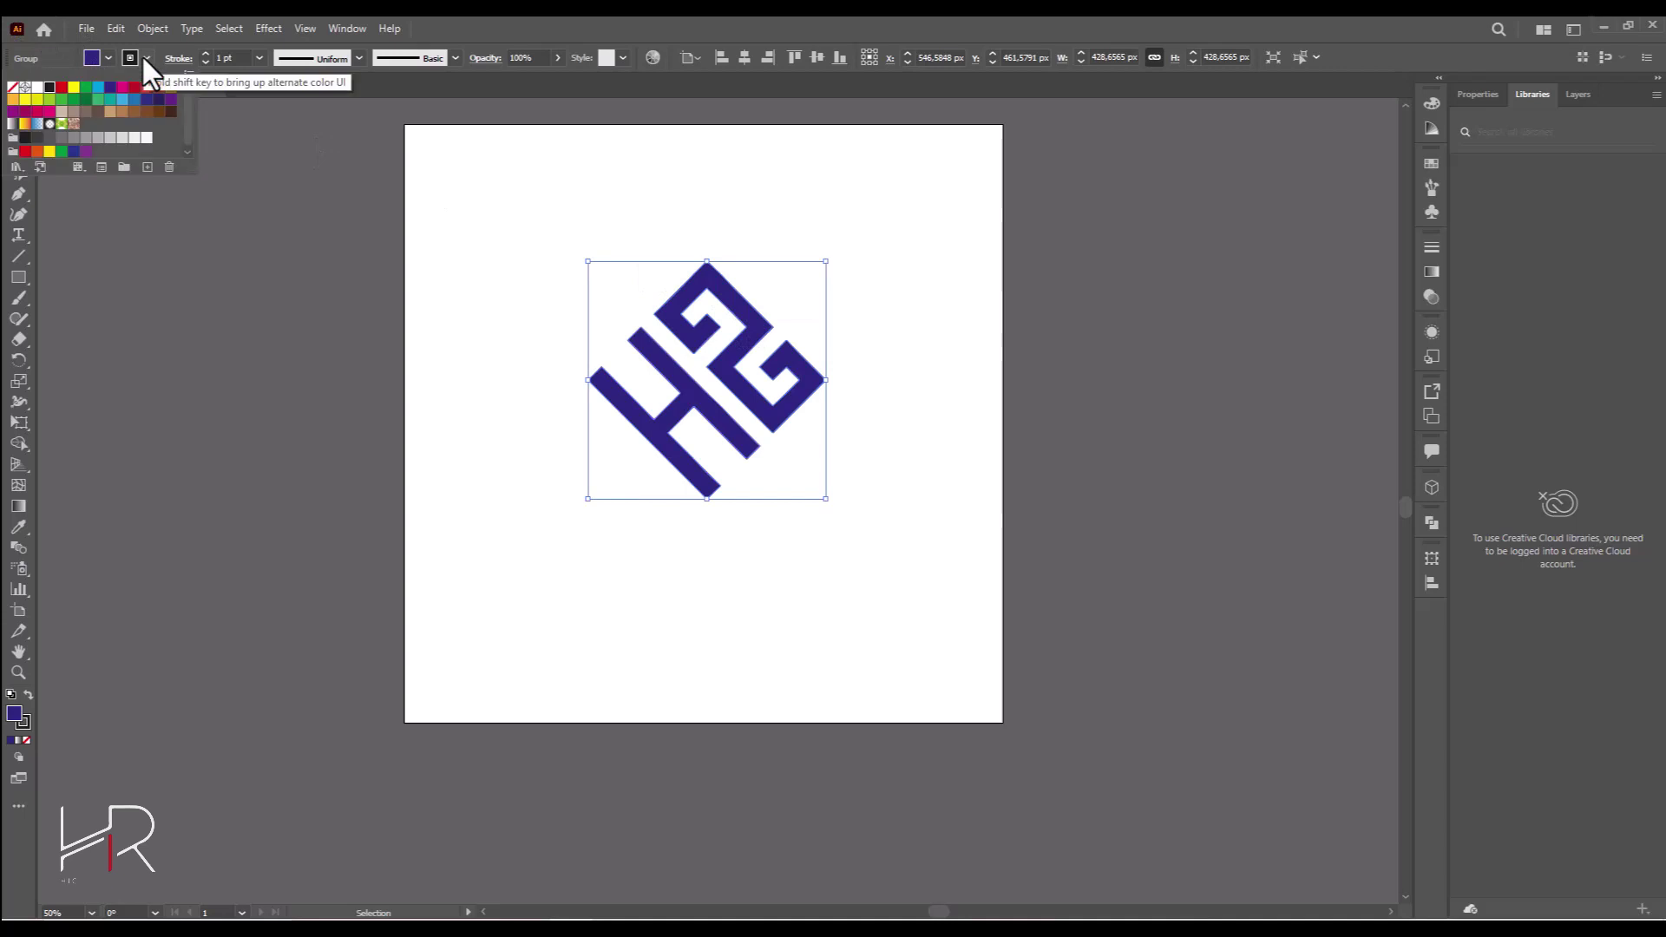
pyautogui.click(12, 88)
# Step: Draw a 1080 × 1080 px rectangle covering the artboard and send it behind the logo
pyautogui.click(21, 276)
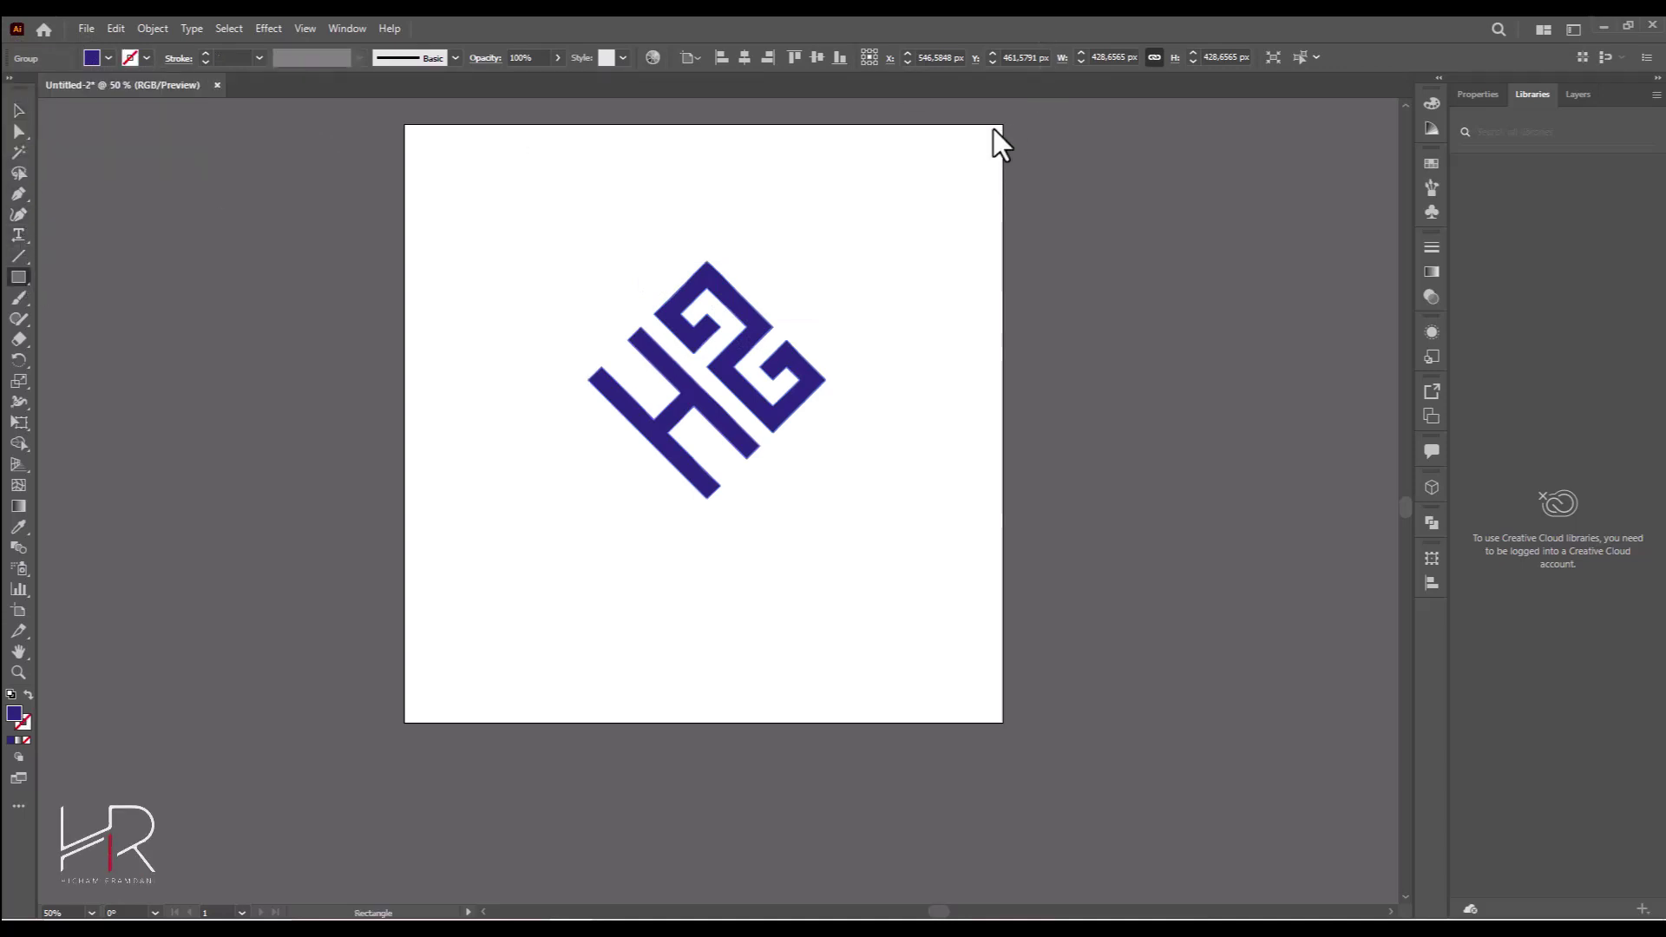
pyautogui.moveTo(1002, 124); pyautogui.dragTo(404, 722)
pyautogui.click(19, 110)
pyautogui.rightClick(609, 253)
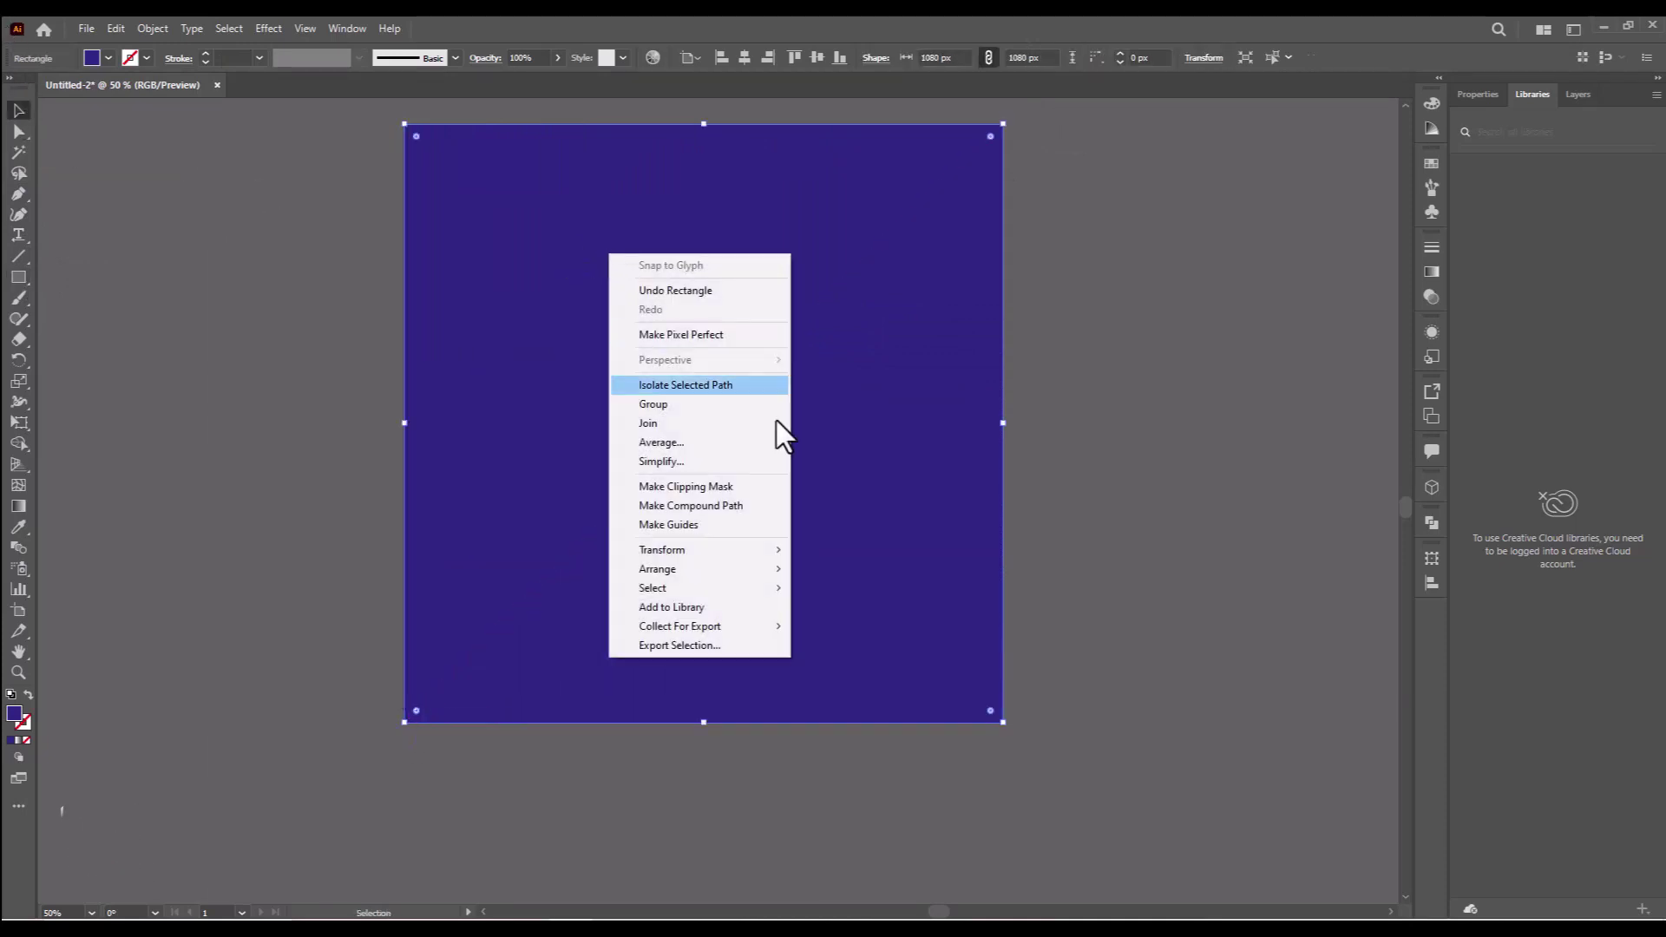
pyautogui.moveTo(783, 588)
pyautogui.click(864, 623)
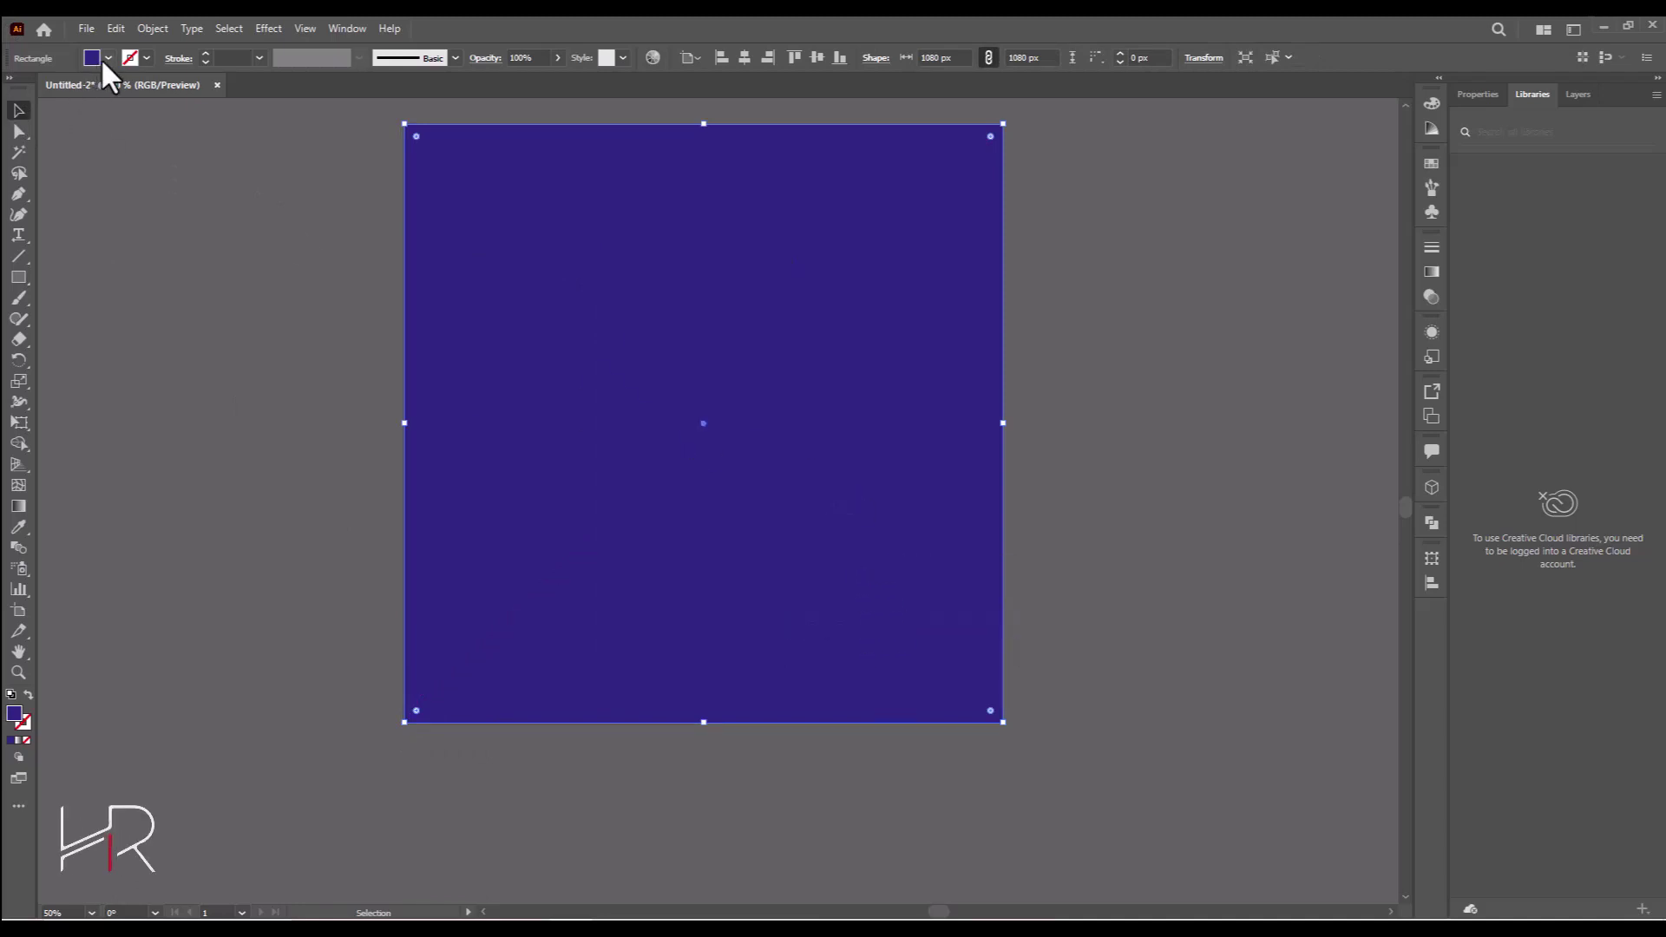
# Step: Fill the background rectangle with a radial gradient running from white to light grey
pyautogui.click(1433, 274)
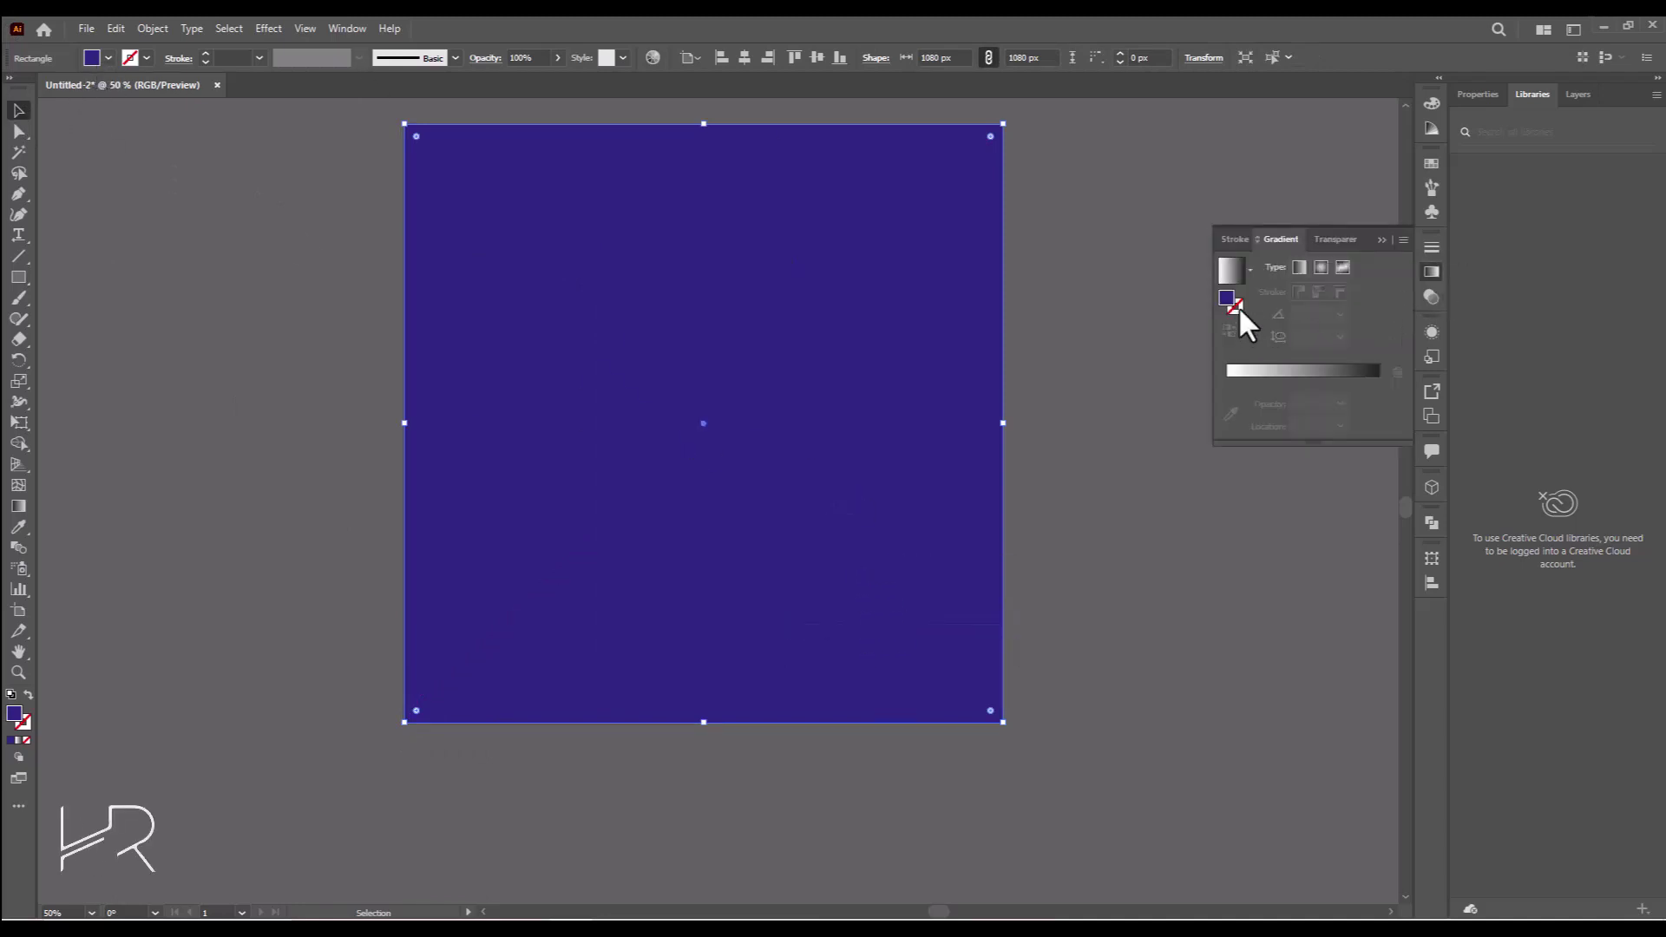
pyautogui.click(1249, 270)
pyautogui.click(1159, 300)
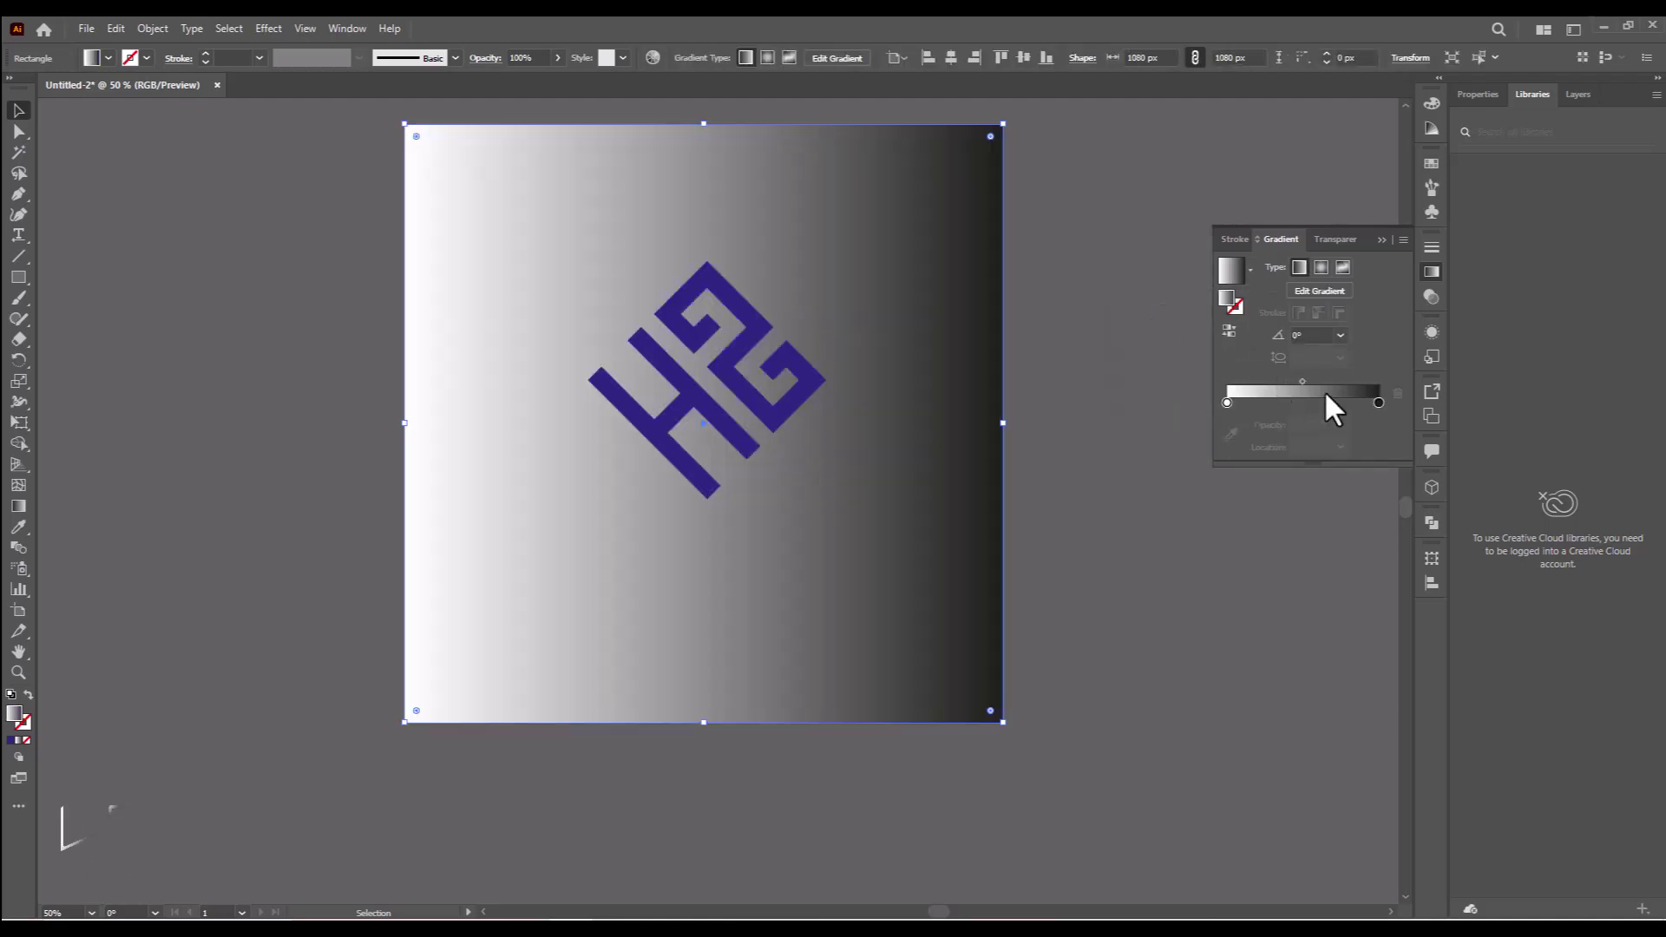
pyautogui.doubleClick(1378, 403)
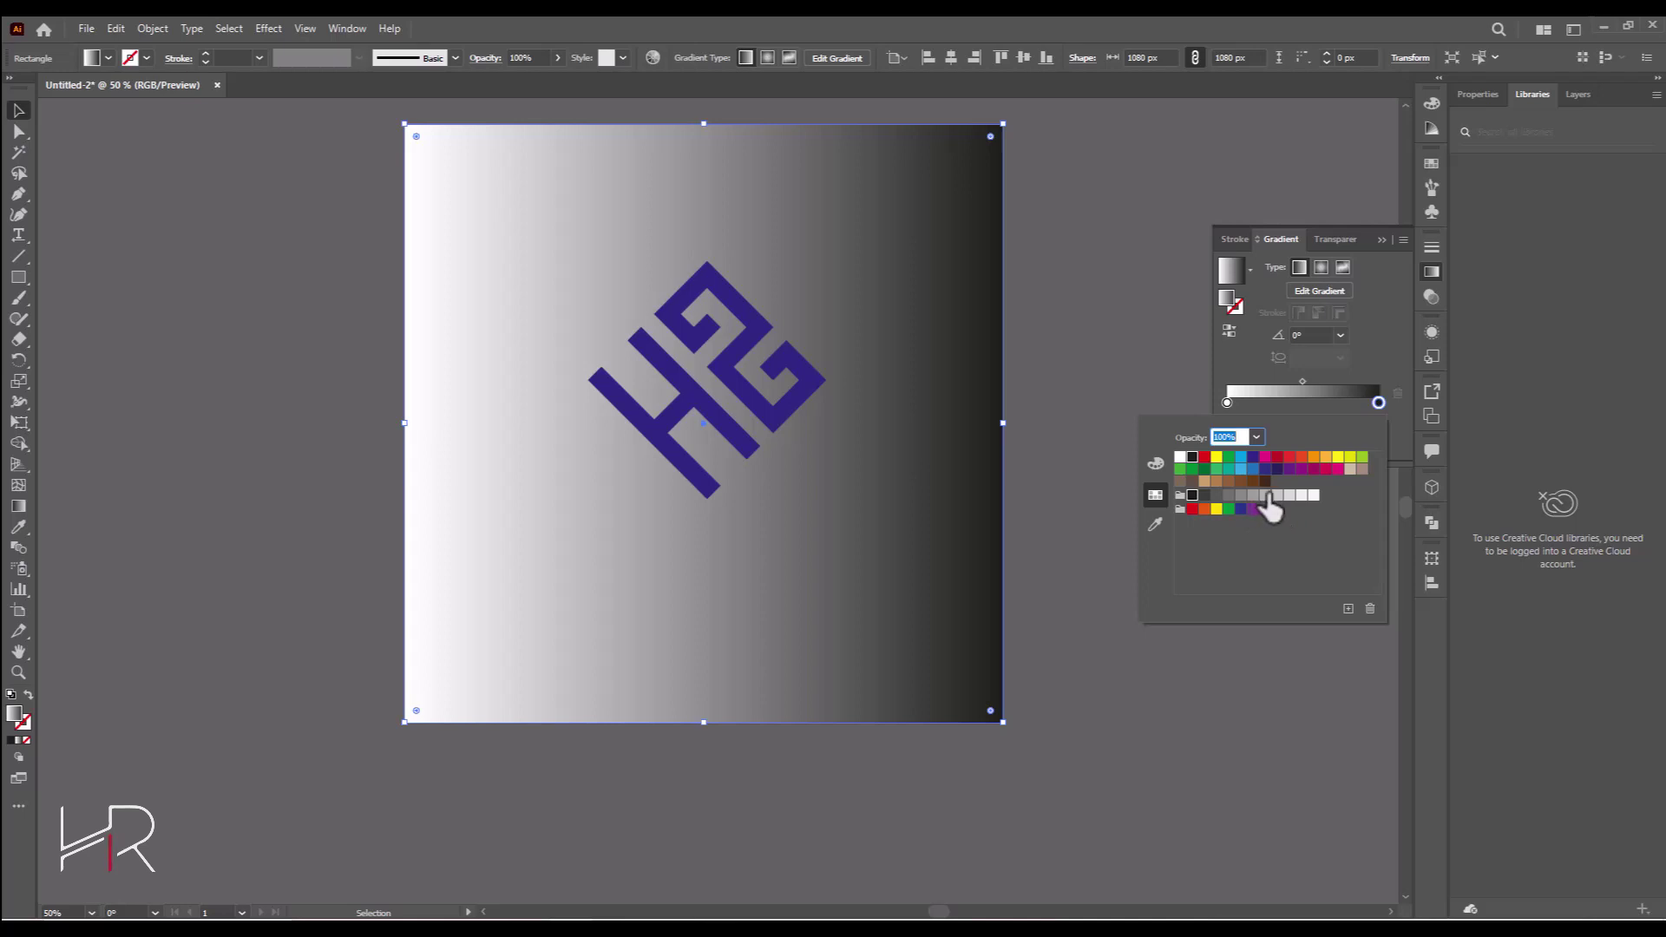
pyautogui.click(1268, 496)
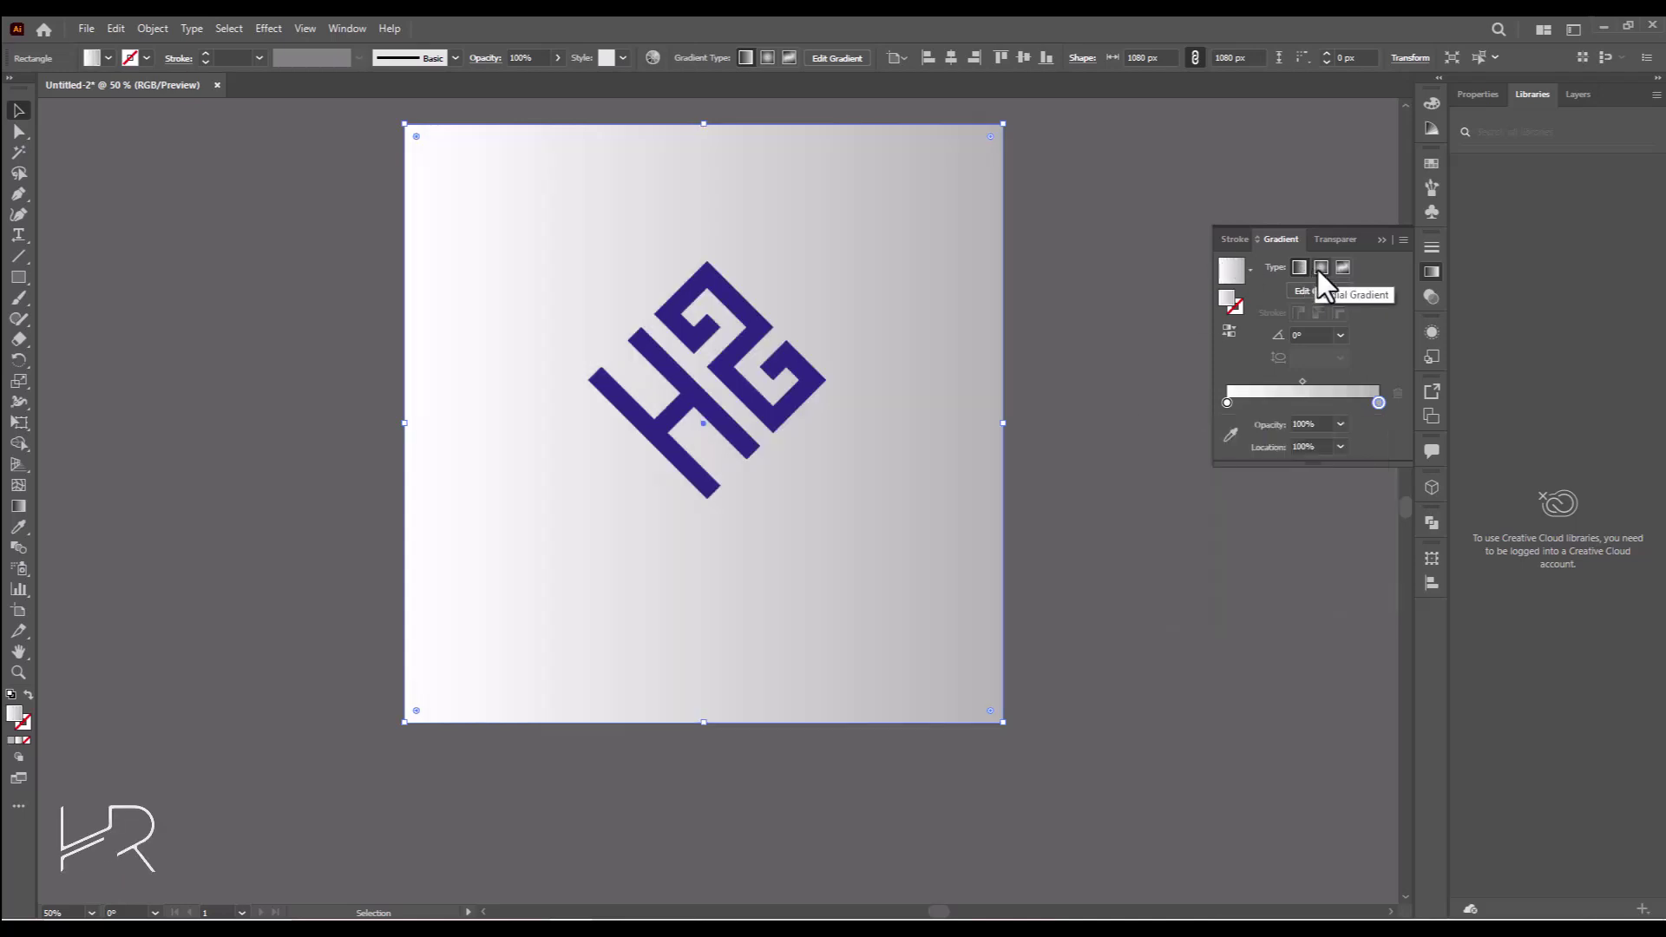
pyautogui.click(1319, 268)
pyautogui.click(1379, 236)
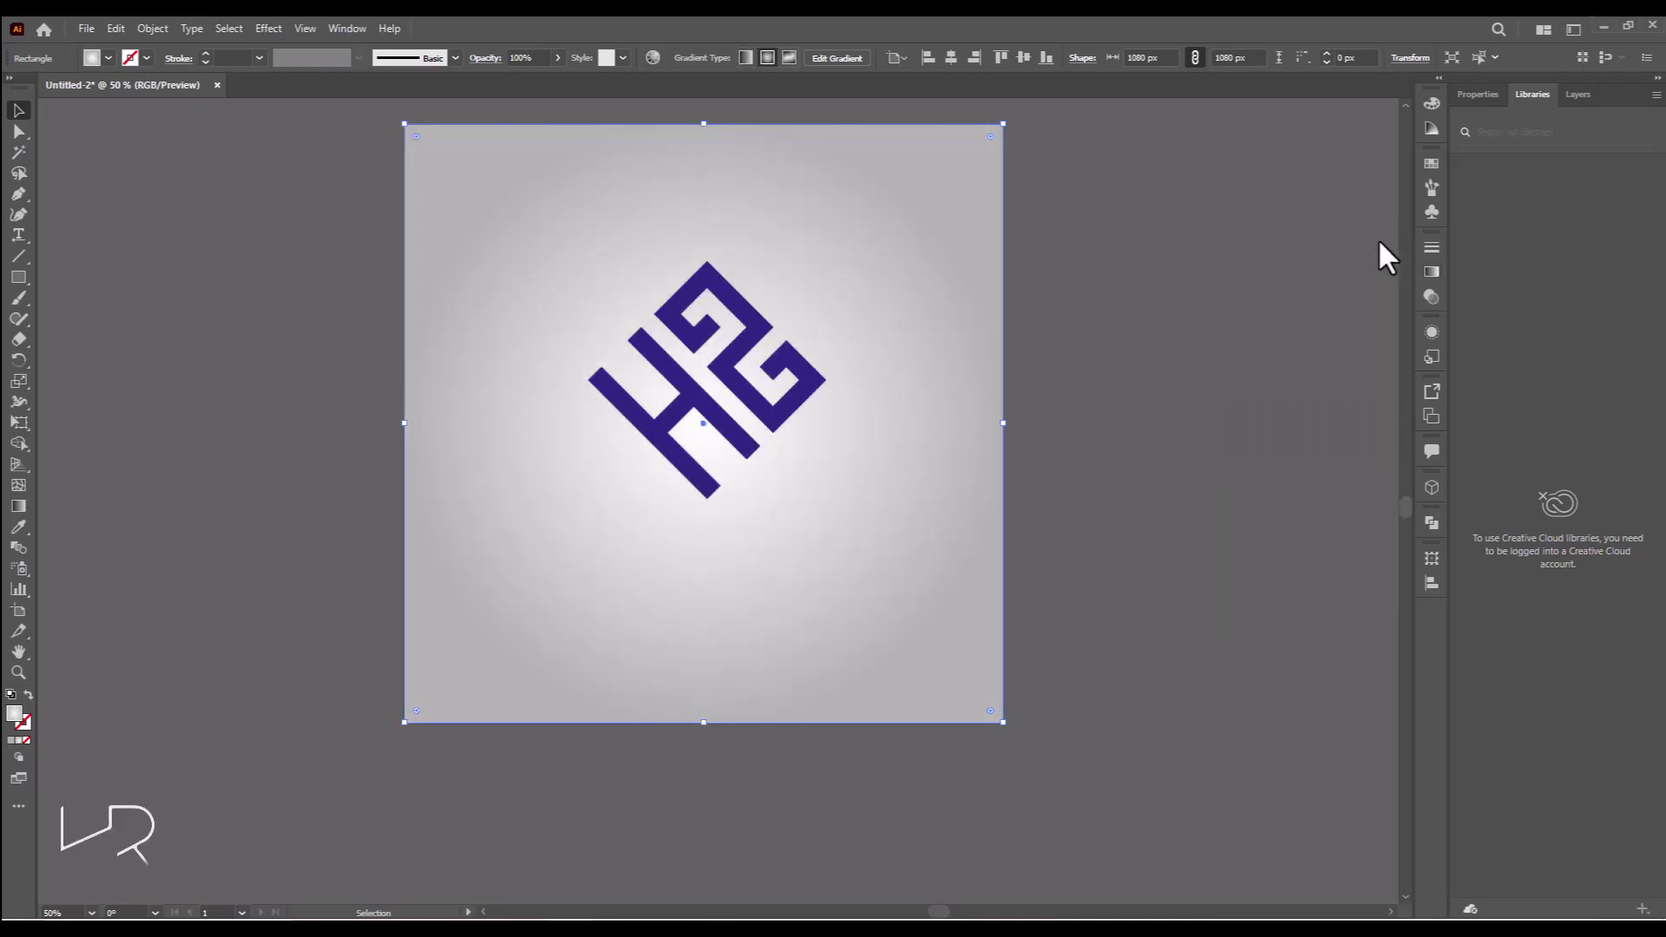
# Step: Add a line of placeholder point text below the logo, enlarged to about 114 pt
pyautogui.click(697, 334)
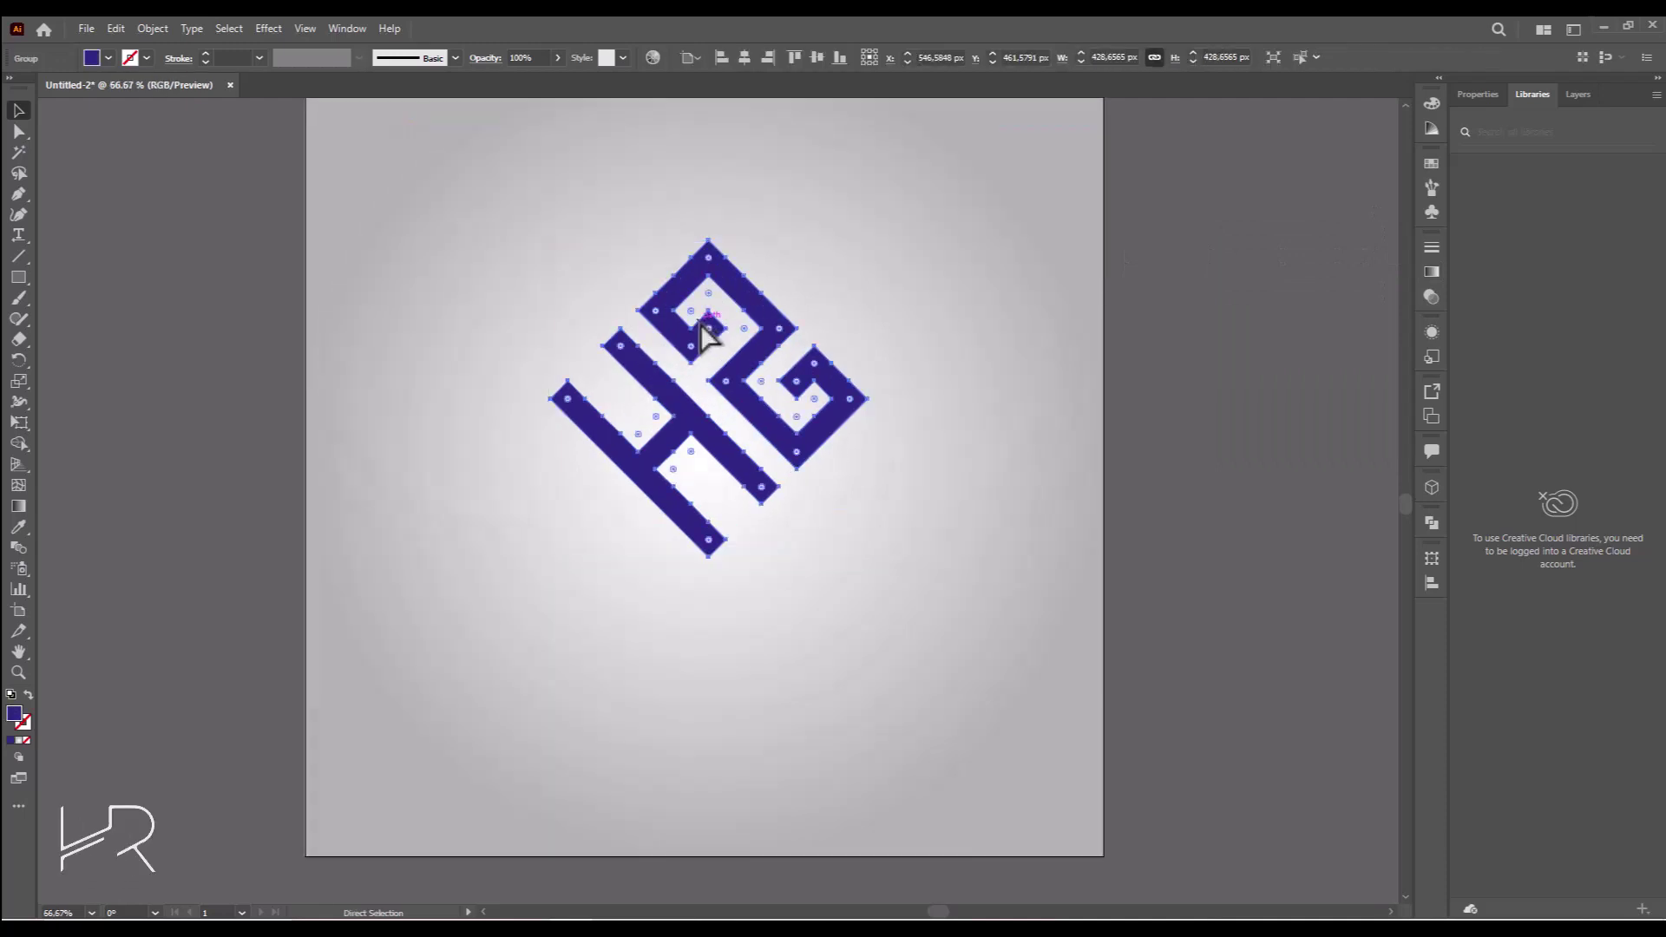
pyautogui.hscroll(1, 505, 369)
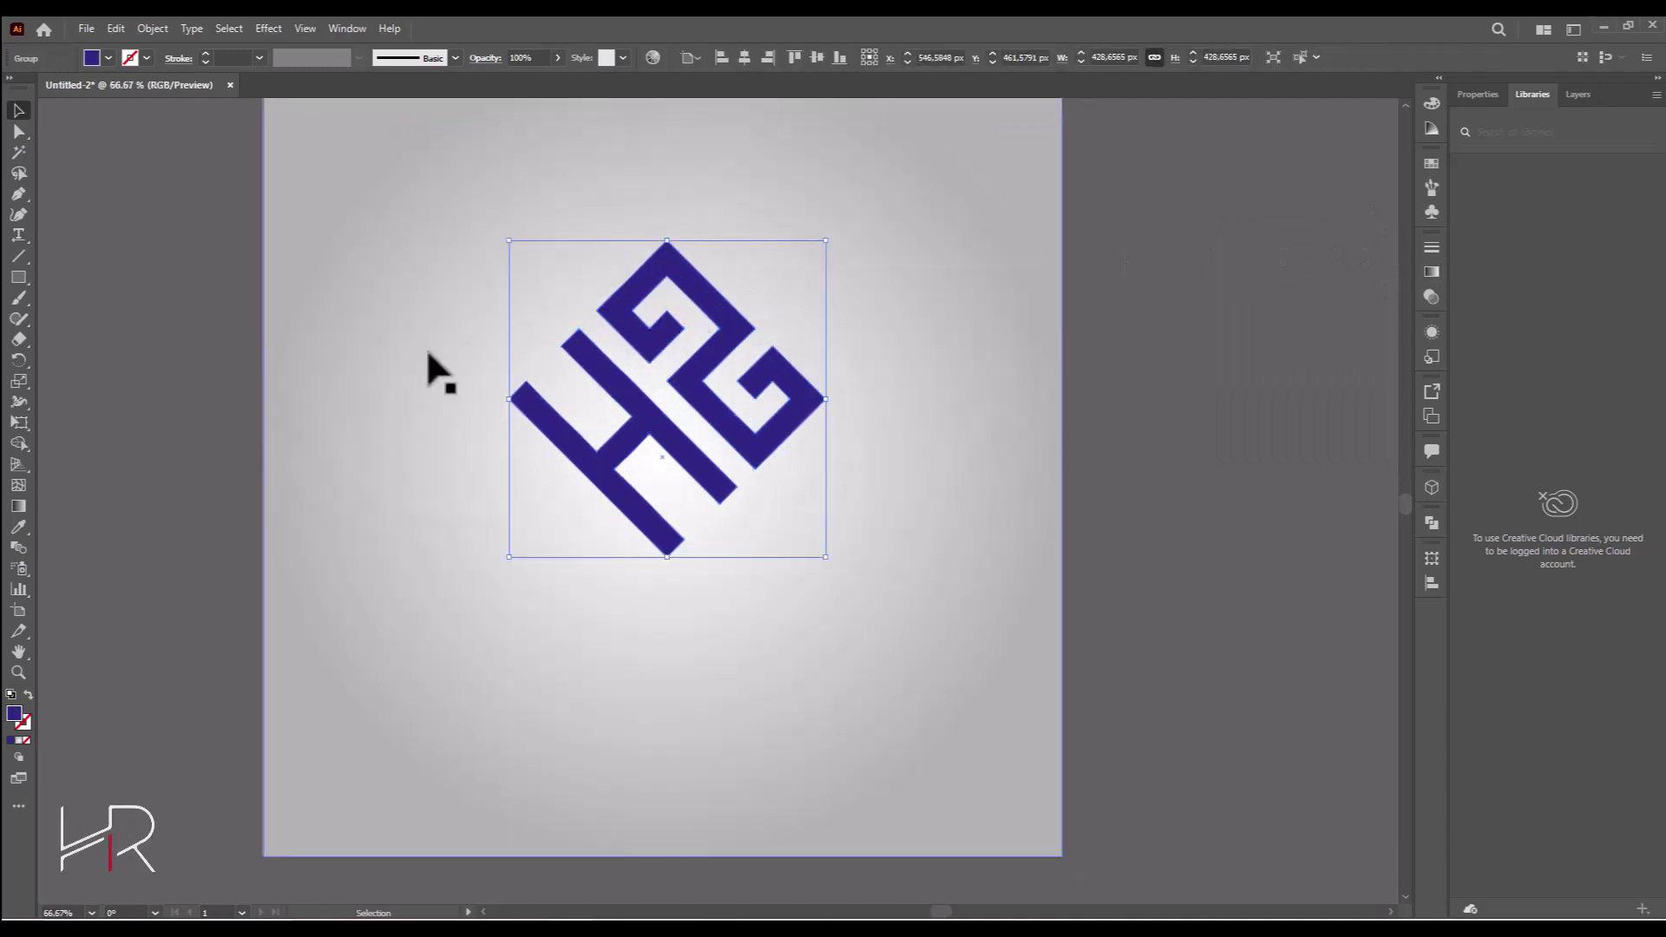
pyautogui.click(18, 234)
pyautogui.click(666, 611)
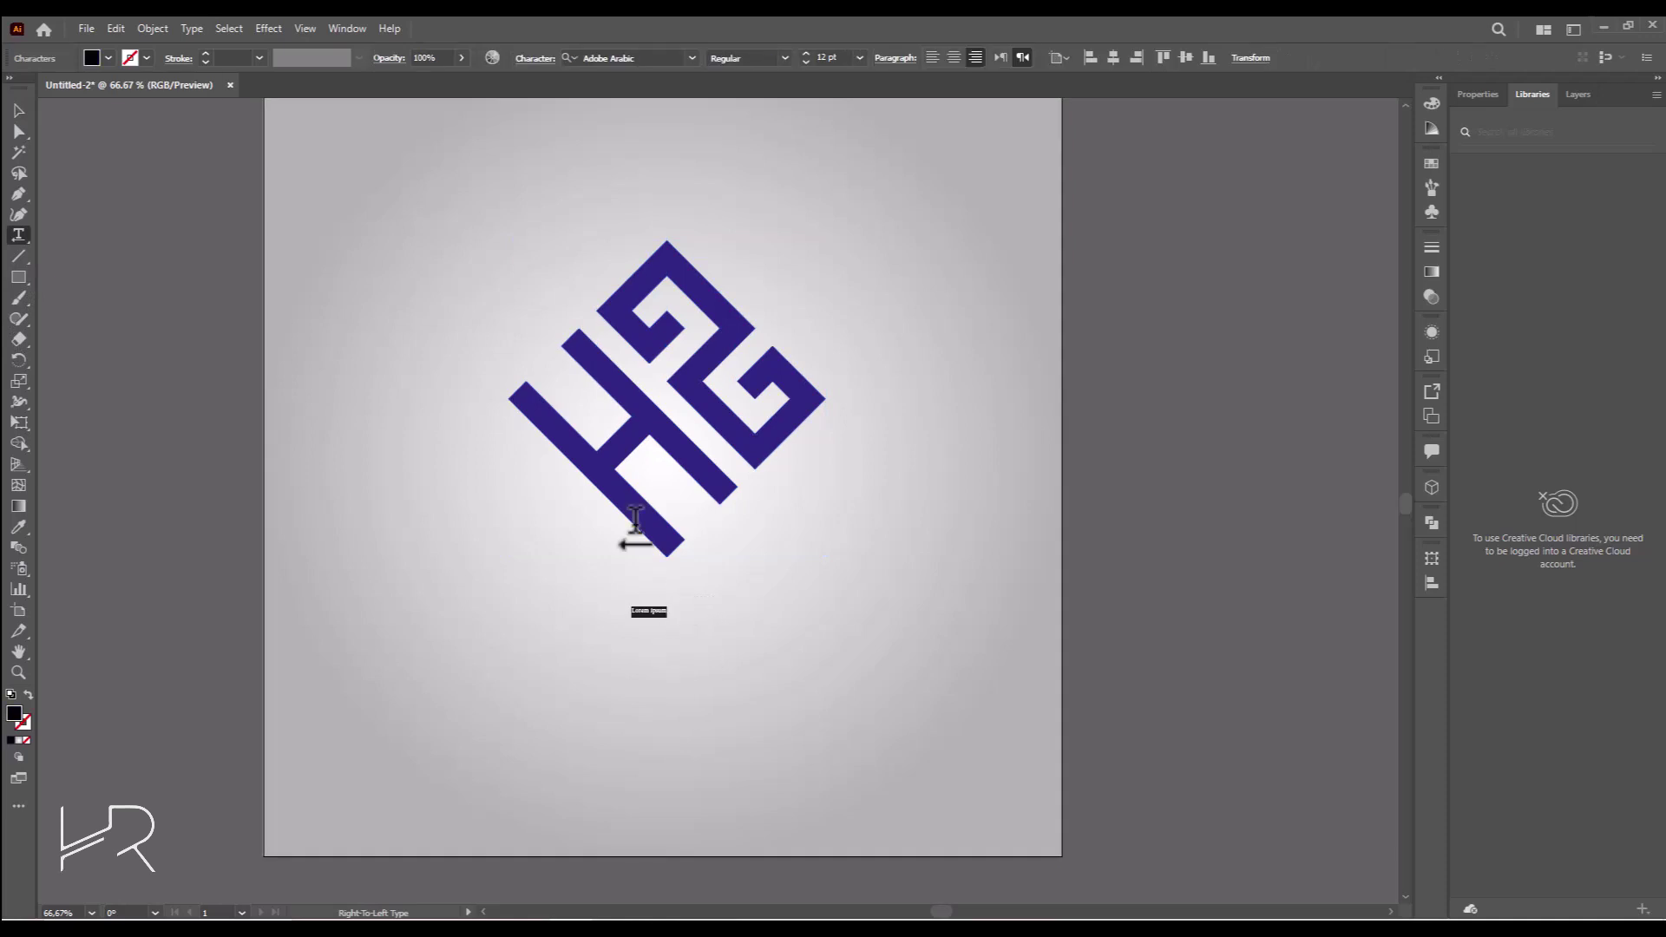
pyautogui.click(18, 110)
pyautogui.moveTo(675, 621); pyautogui.dragTo(972, 746)
pyautogui.moveTo(885, 677); pyautogui.dragTo(725, 624)
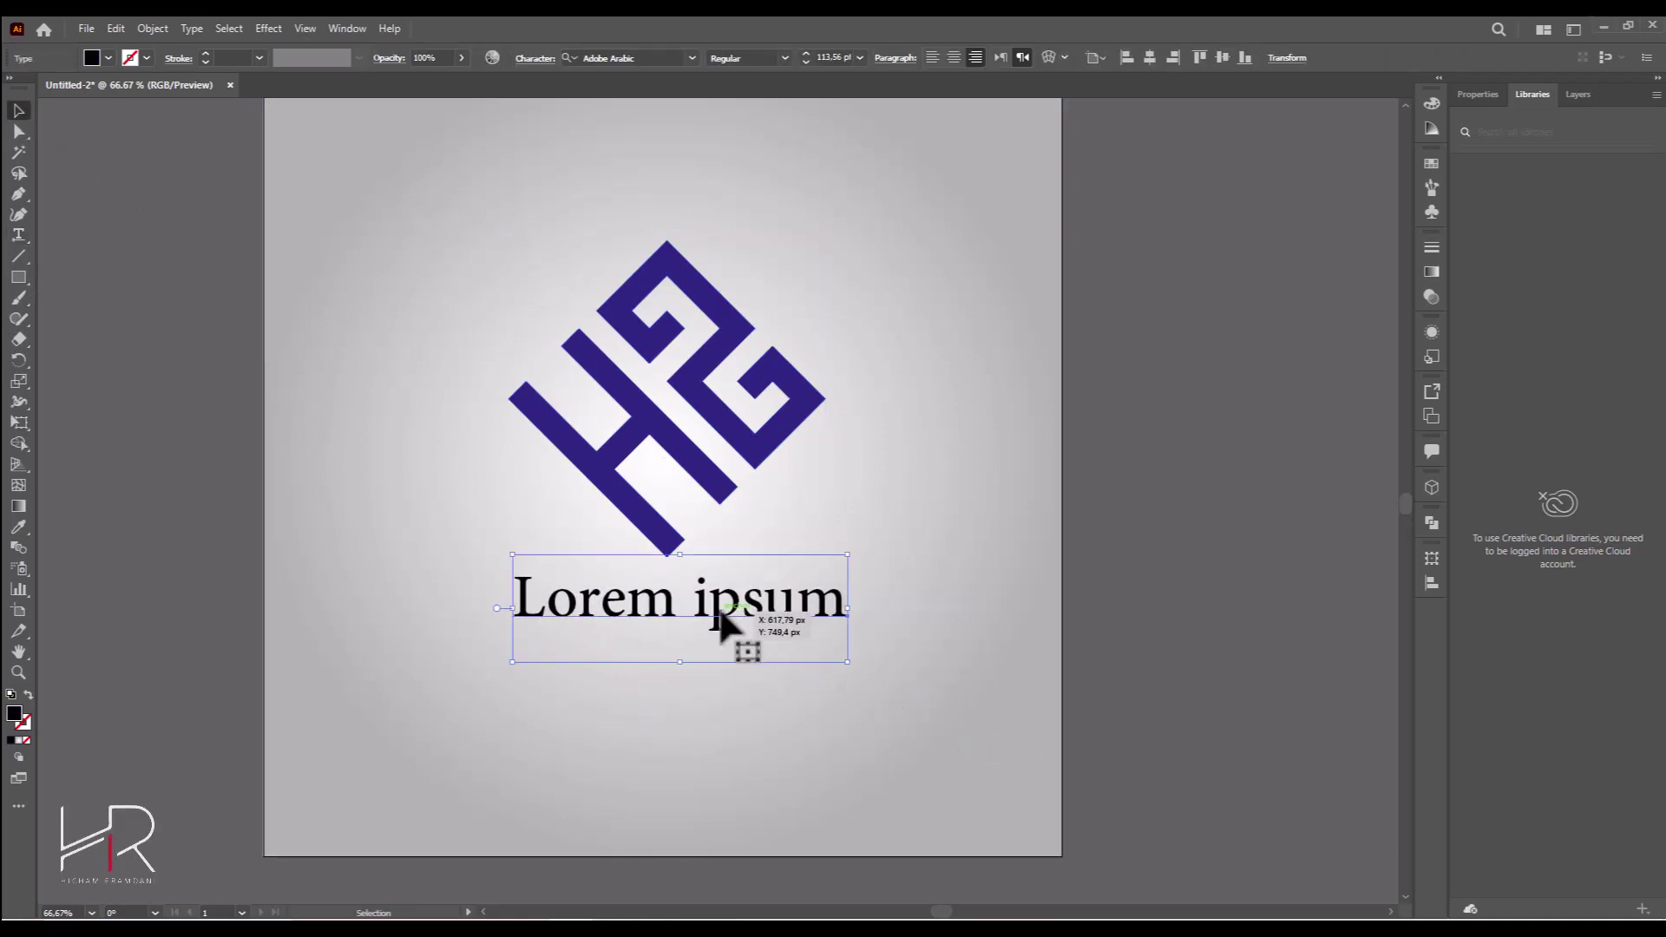
# Step: Replace the placeholder text below the logo with "LOGO DESIGN"
pyautogui.doubleClick(720, 606)
pyautogui.hotkey('ctrl', 'a')
pyautogui.write('LOGO')
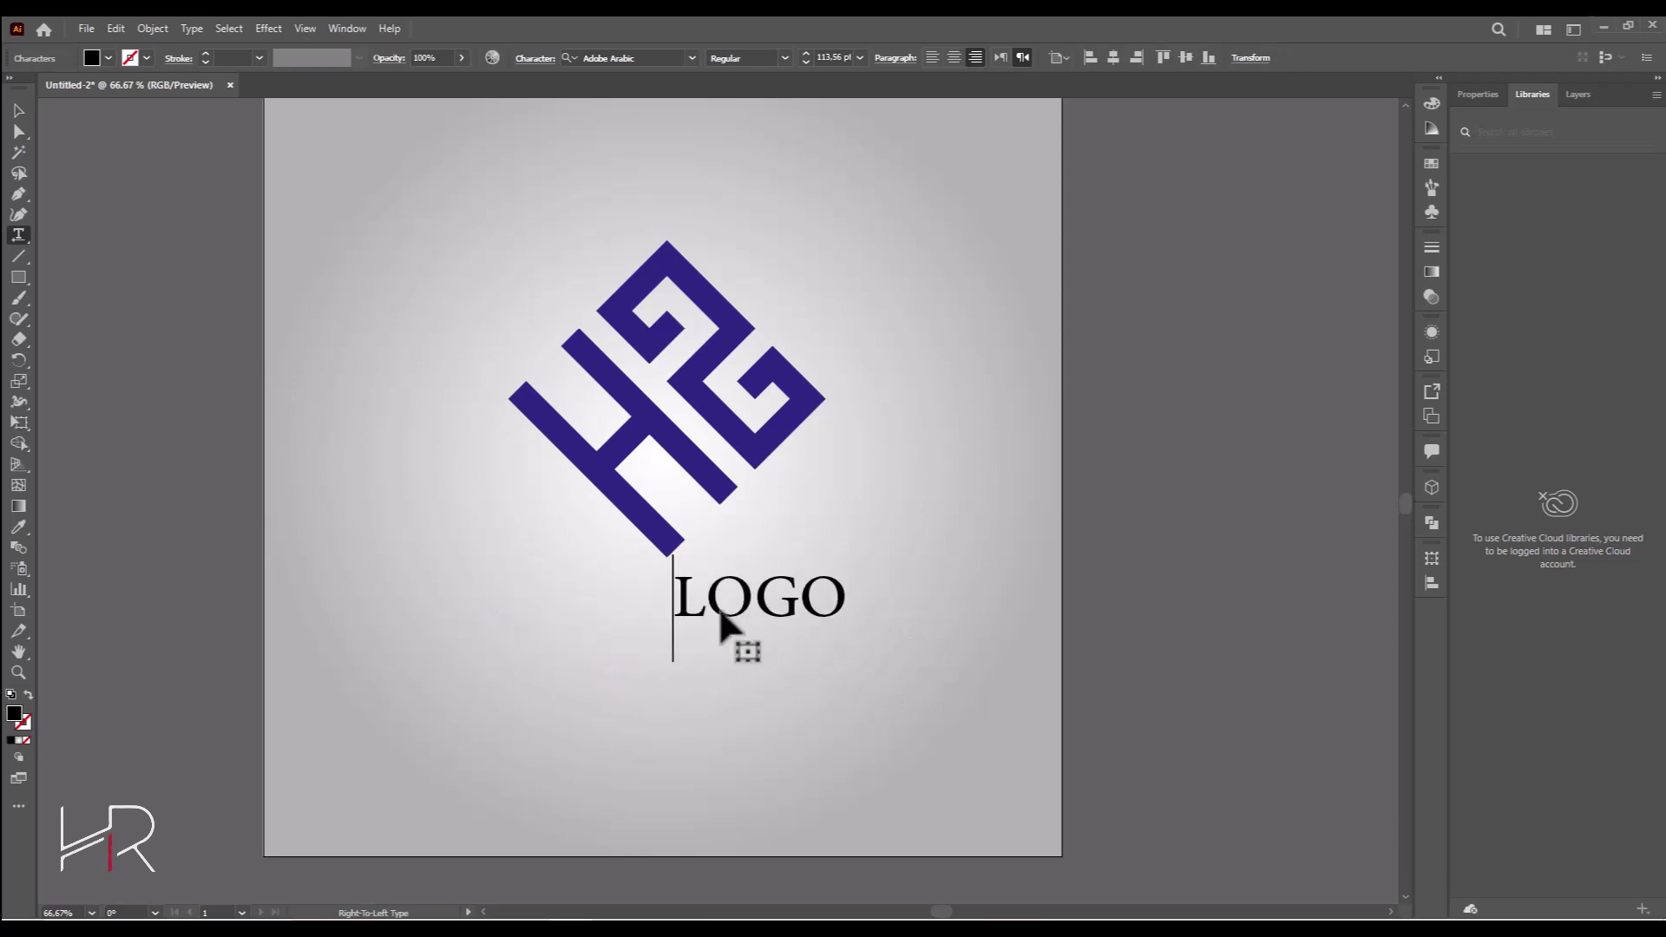
pyautogui.write(' DESIG')
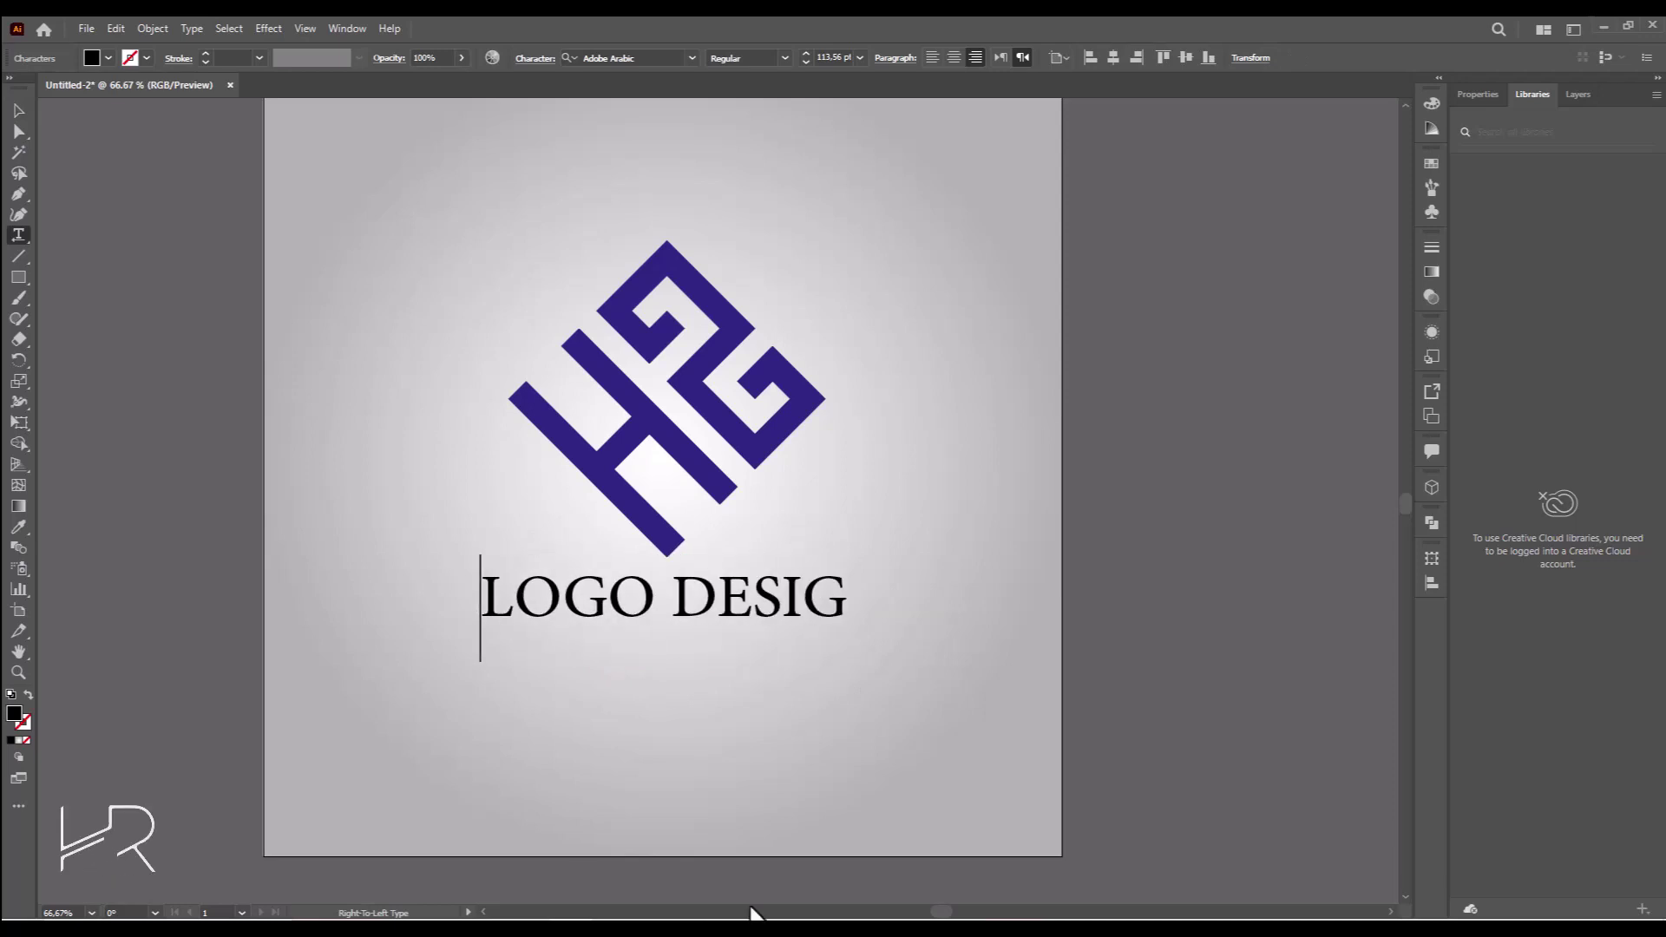
pyautogui.write('N')
pyautogui.press('Escape')
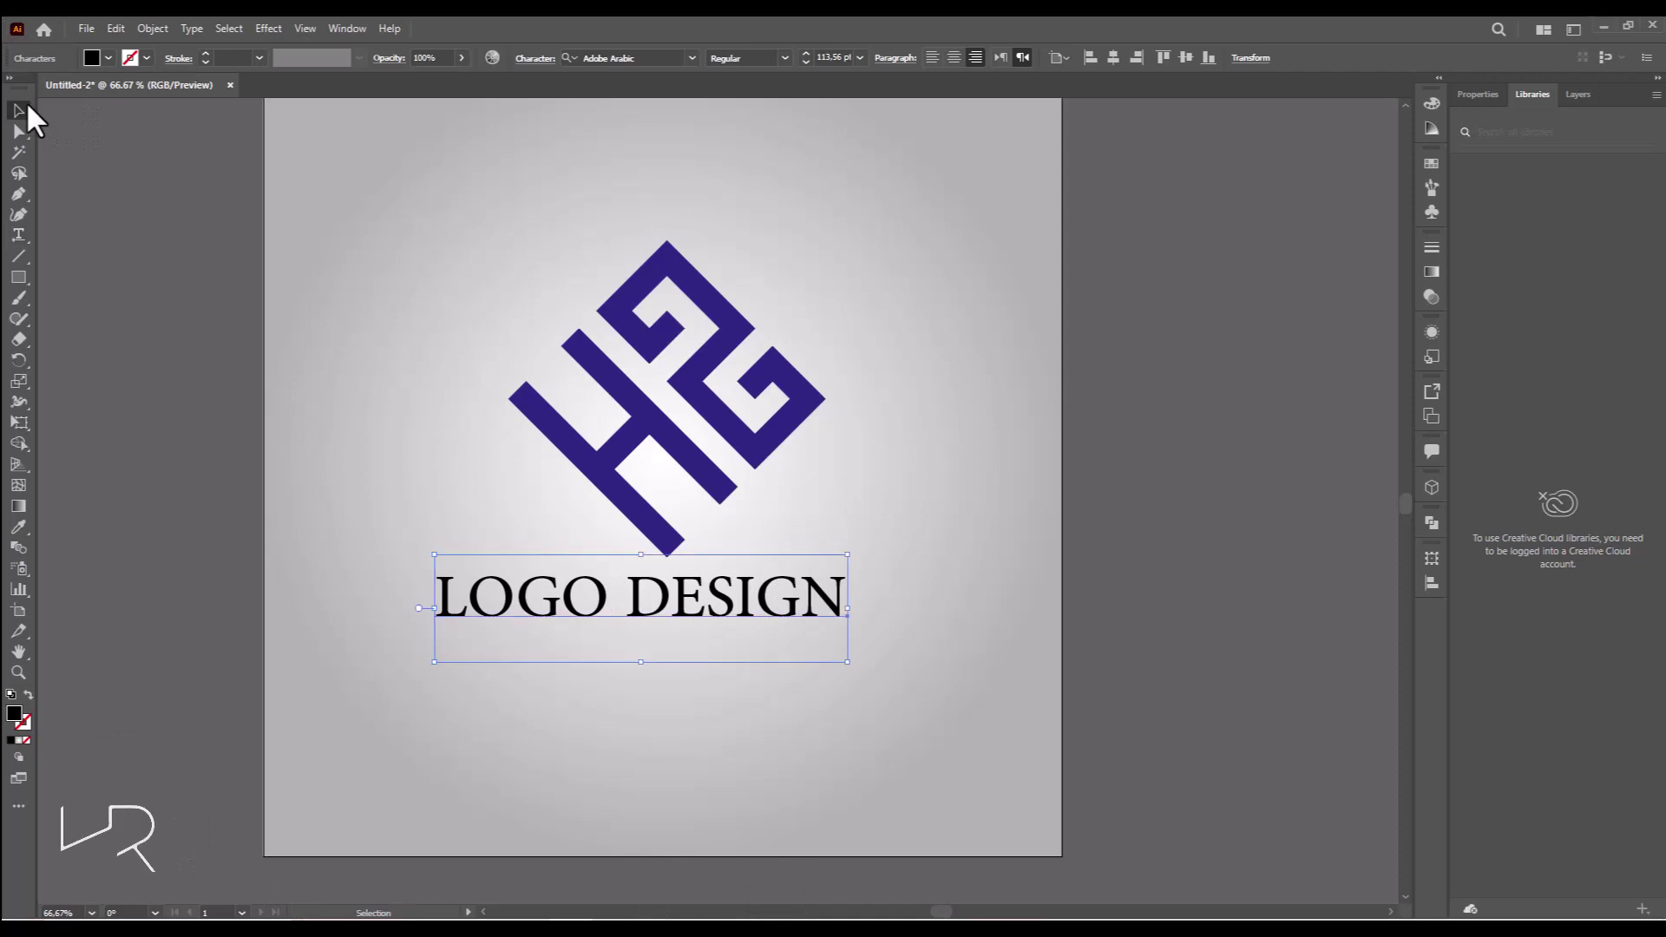
# Step: Set the LOGO DESIGN text in Bahnschrift Regular and scale it down proportionally to about 66 pt
pyautogui.moveTo(677, 659); pyautogui.dragTo(703, 659)
pyautogui.click(691, 59)
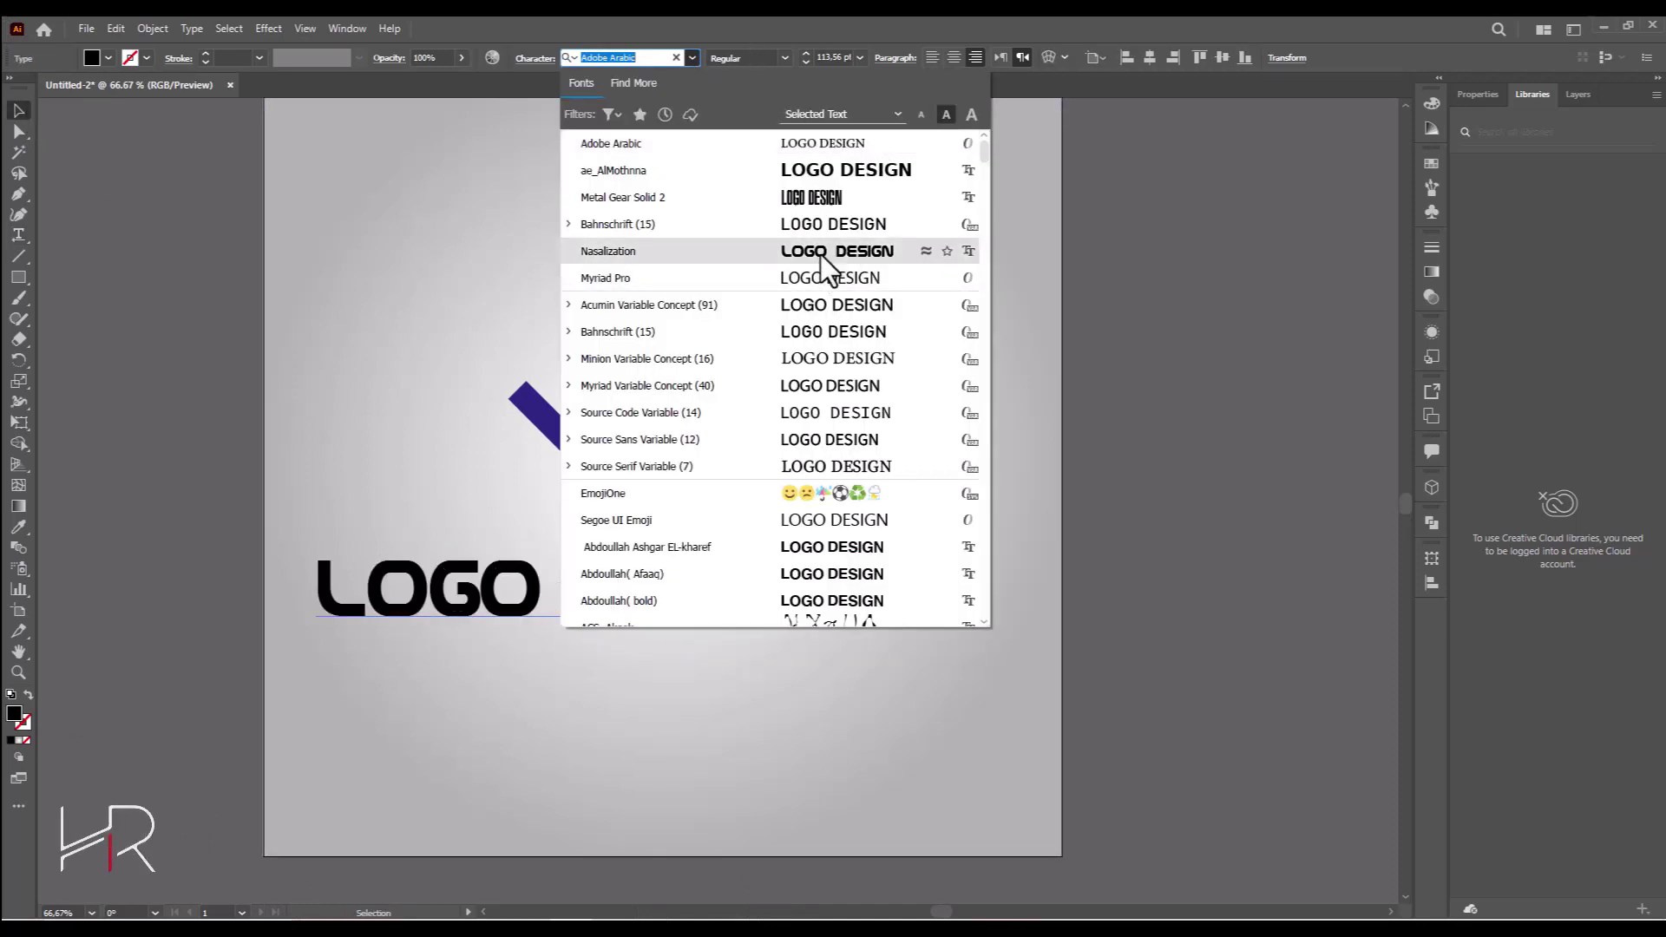
pyautogui.click(825, 228)
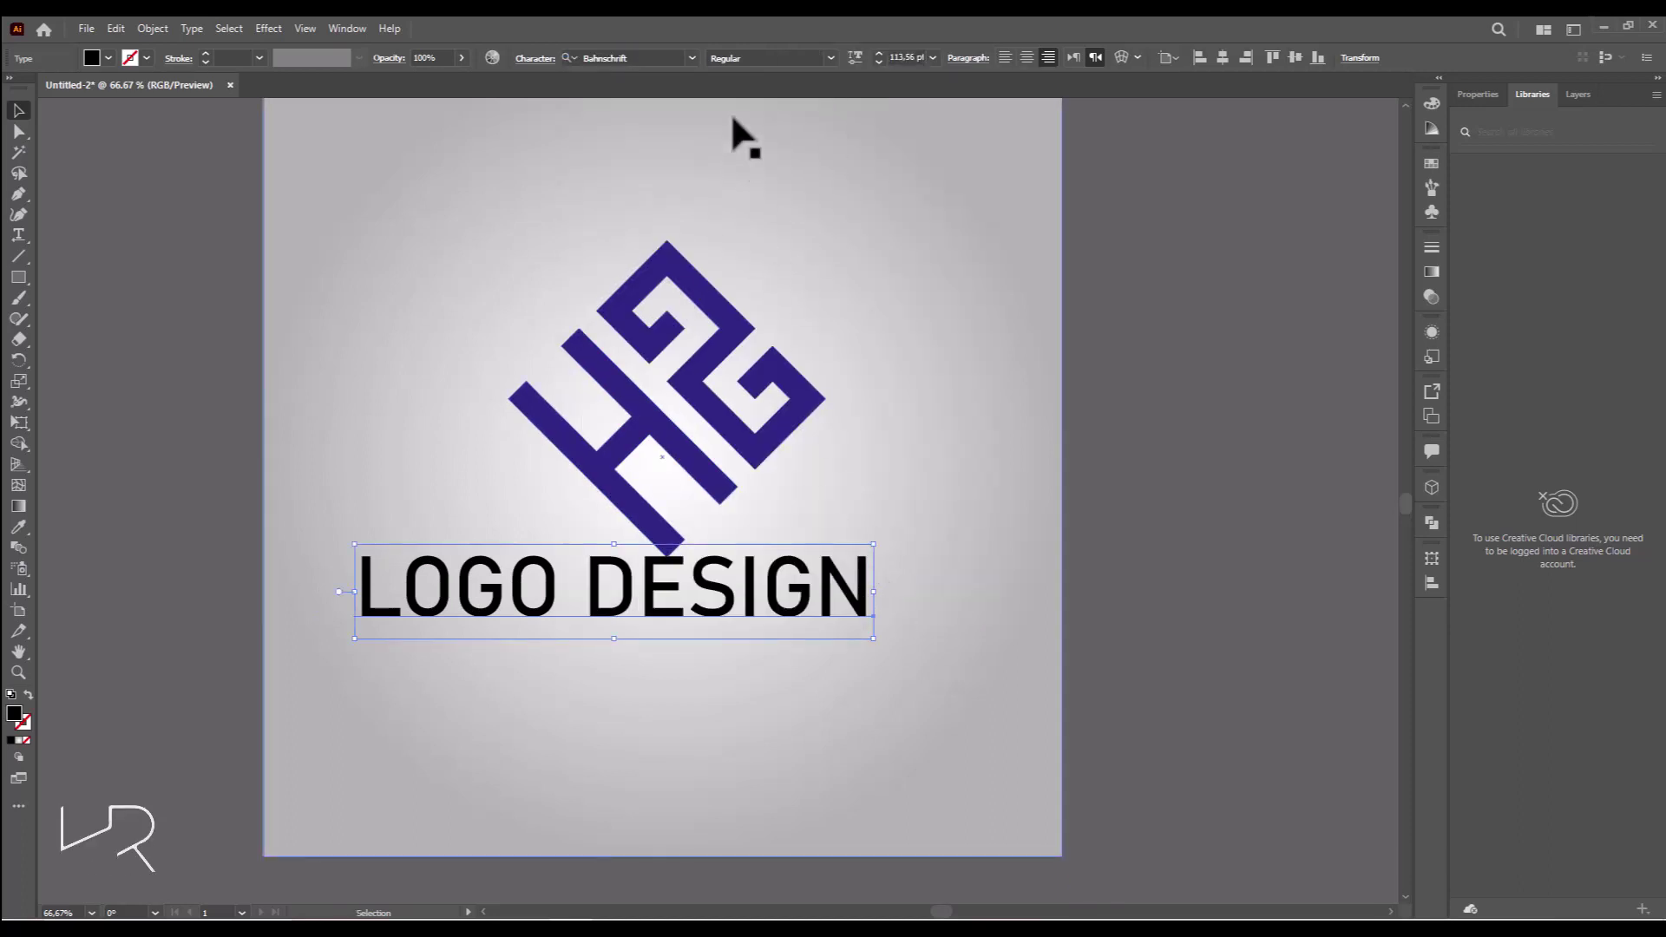
pyautogui.moveTo(874, 544); pyautogui.dragTo(642, 609)
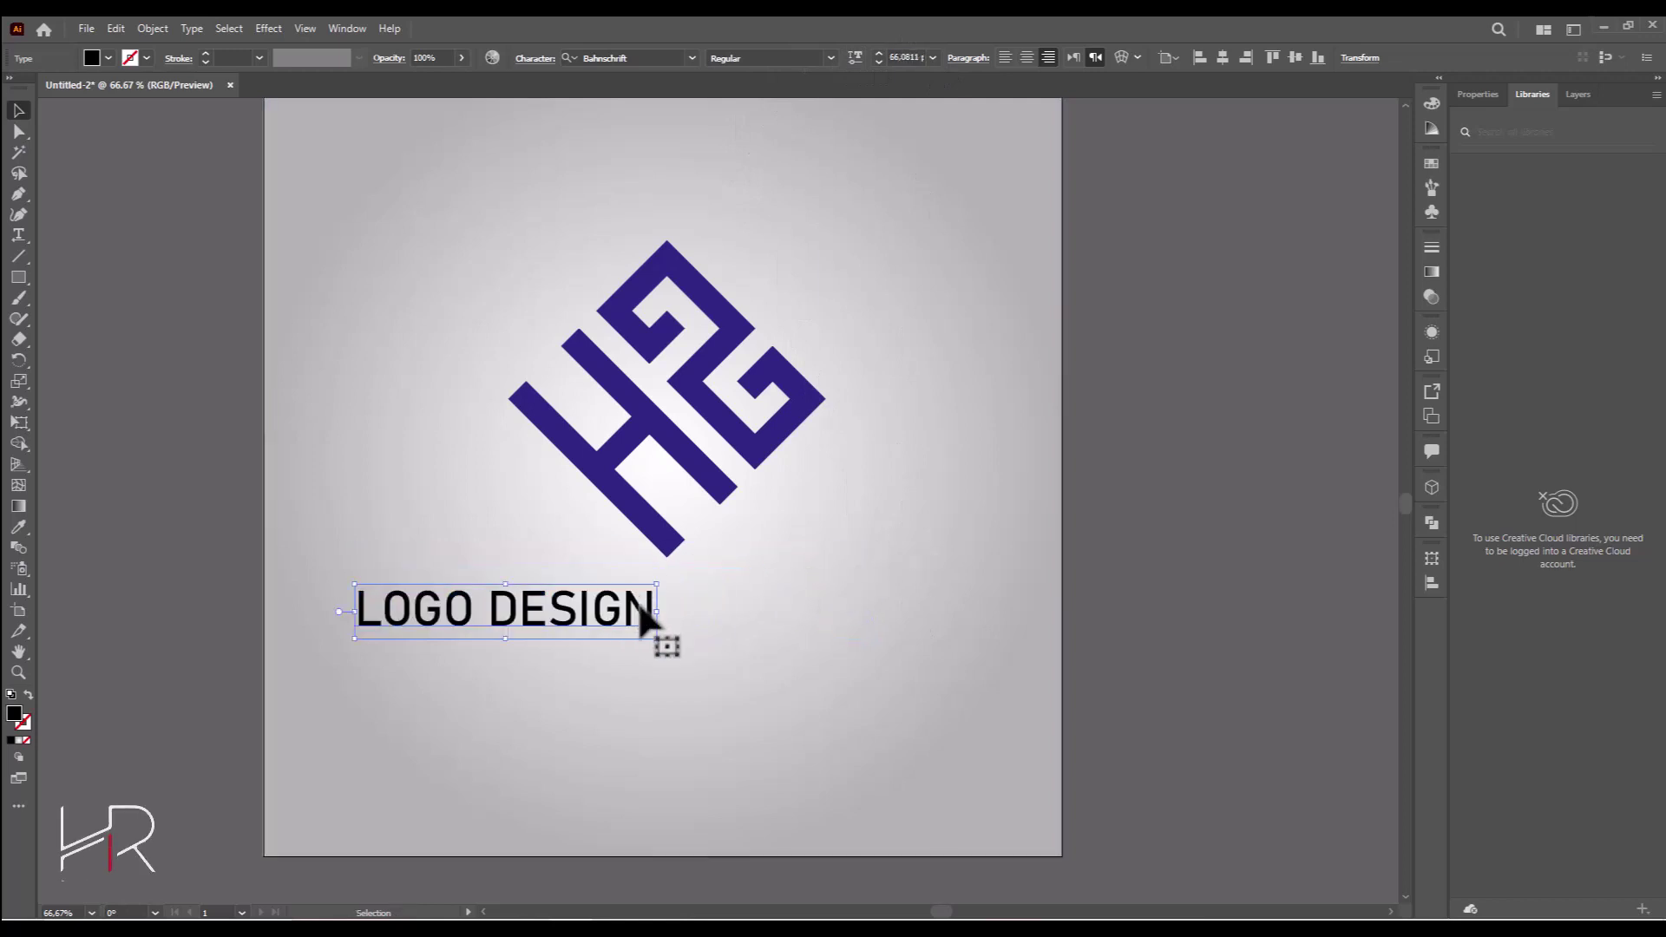
# Step: Centre the LOGO DESIGN text horizontally with the logo and move it slightly closer beneath the logo
pyautogui.keyDown('shift'); pyautogui.click(677, 532); pyautogui.keyUp('shift')
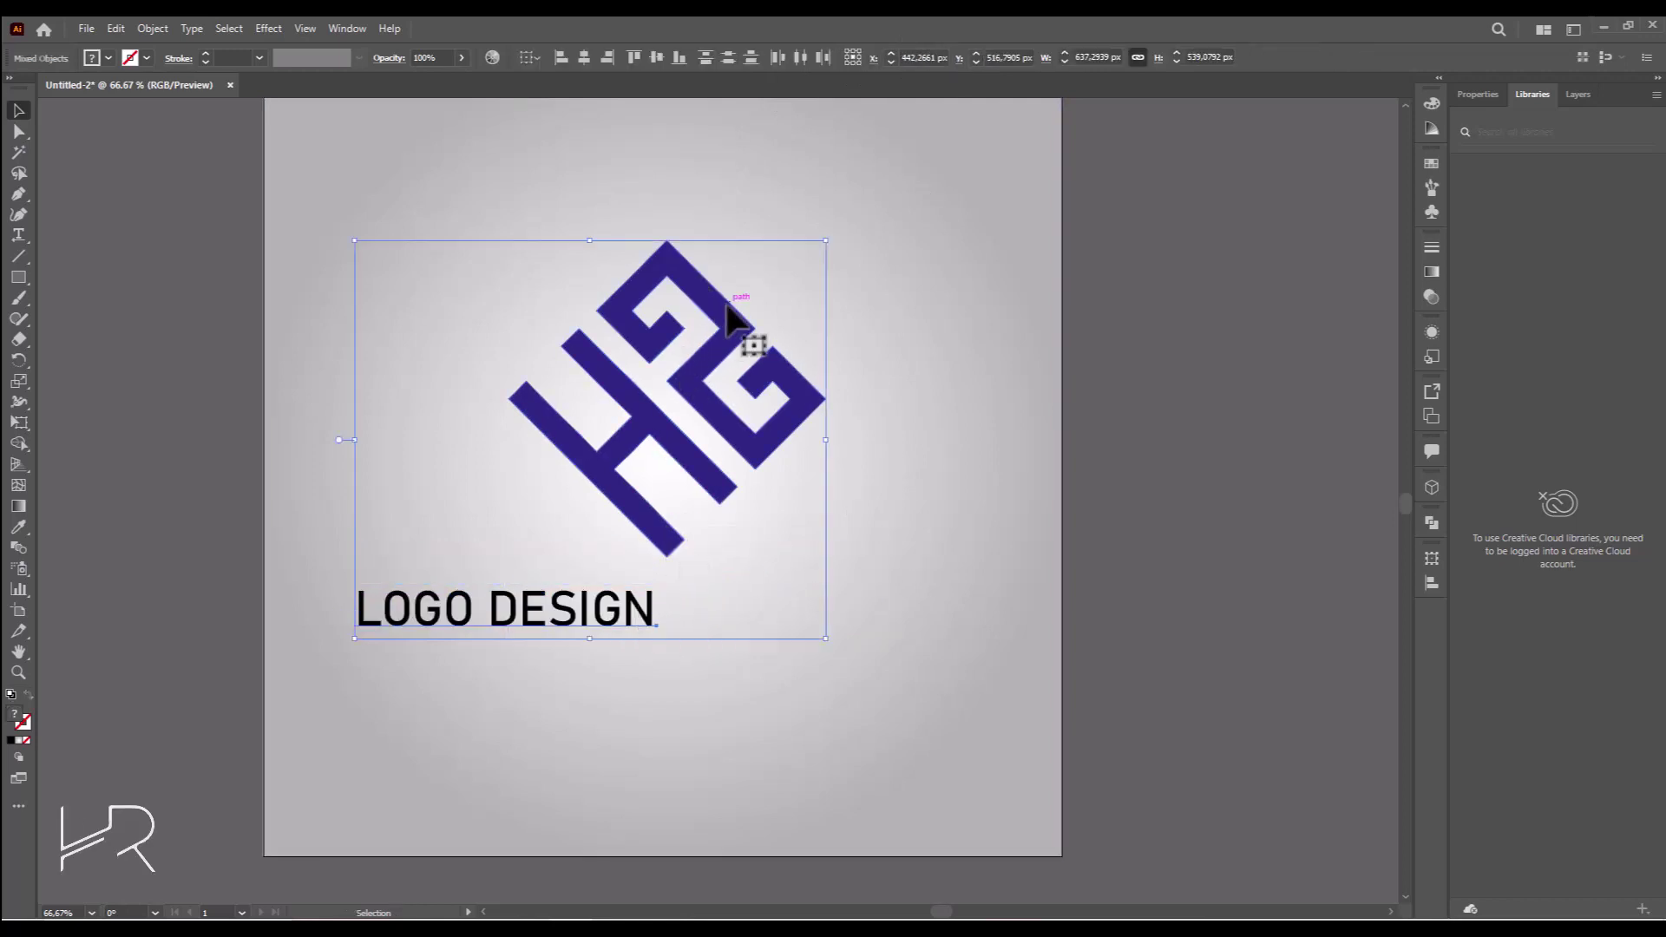
pyautogui.click(608, 56)
pyautogui.click(885, 431)
pyautogui.click(742, 603)
pyautogui.moveTo(742, 607); pyautogui.dragTo(743, 600)
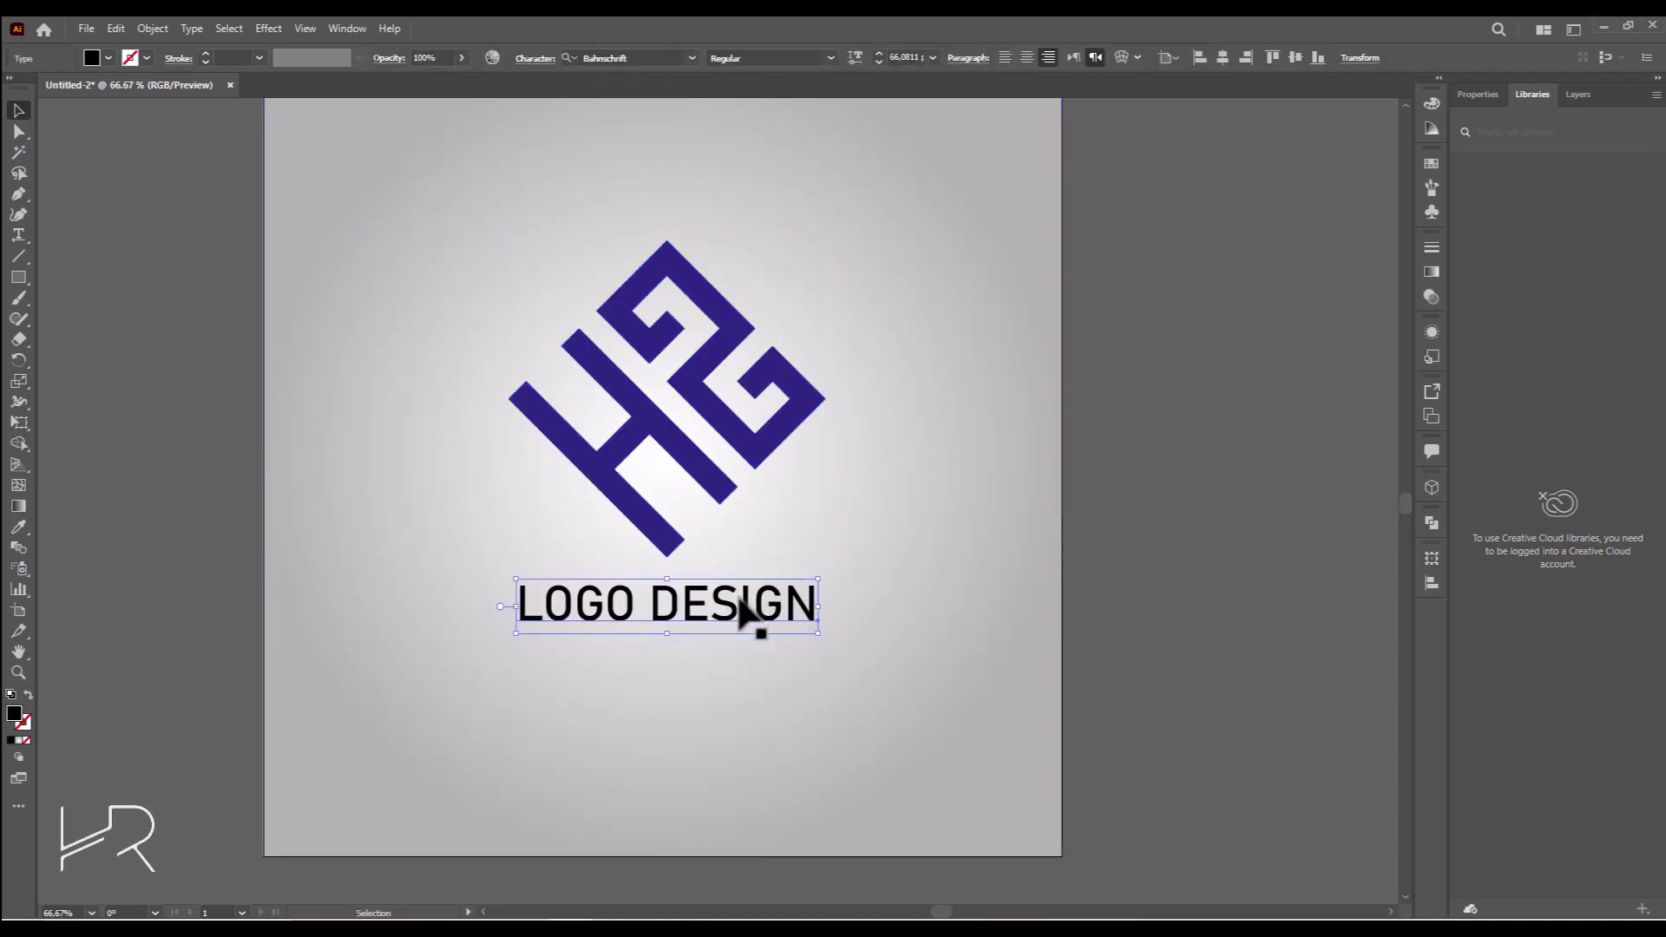
# Step: Fill the LOGO DESIGN text with a dark blue swatch and deselect it
pyautogui.click(108, 57)
pyautogui.click(159, 98)
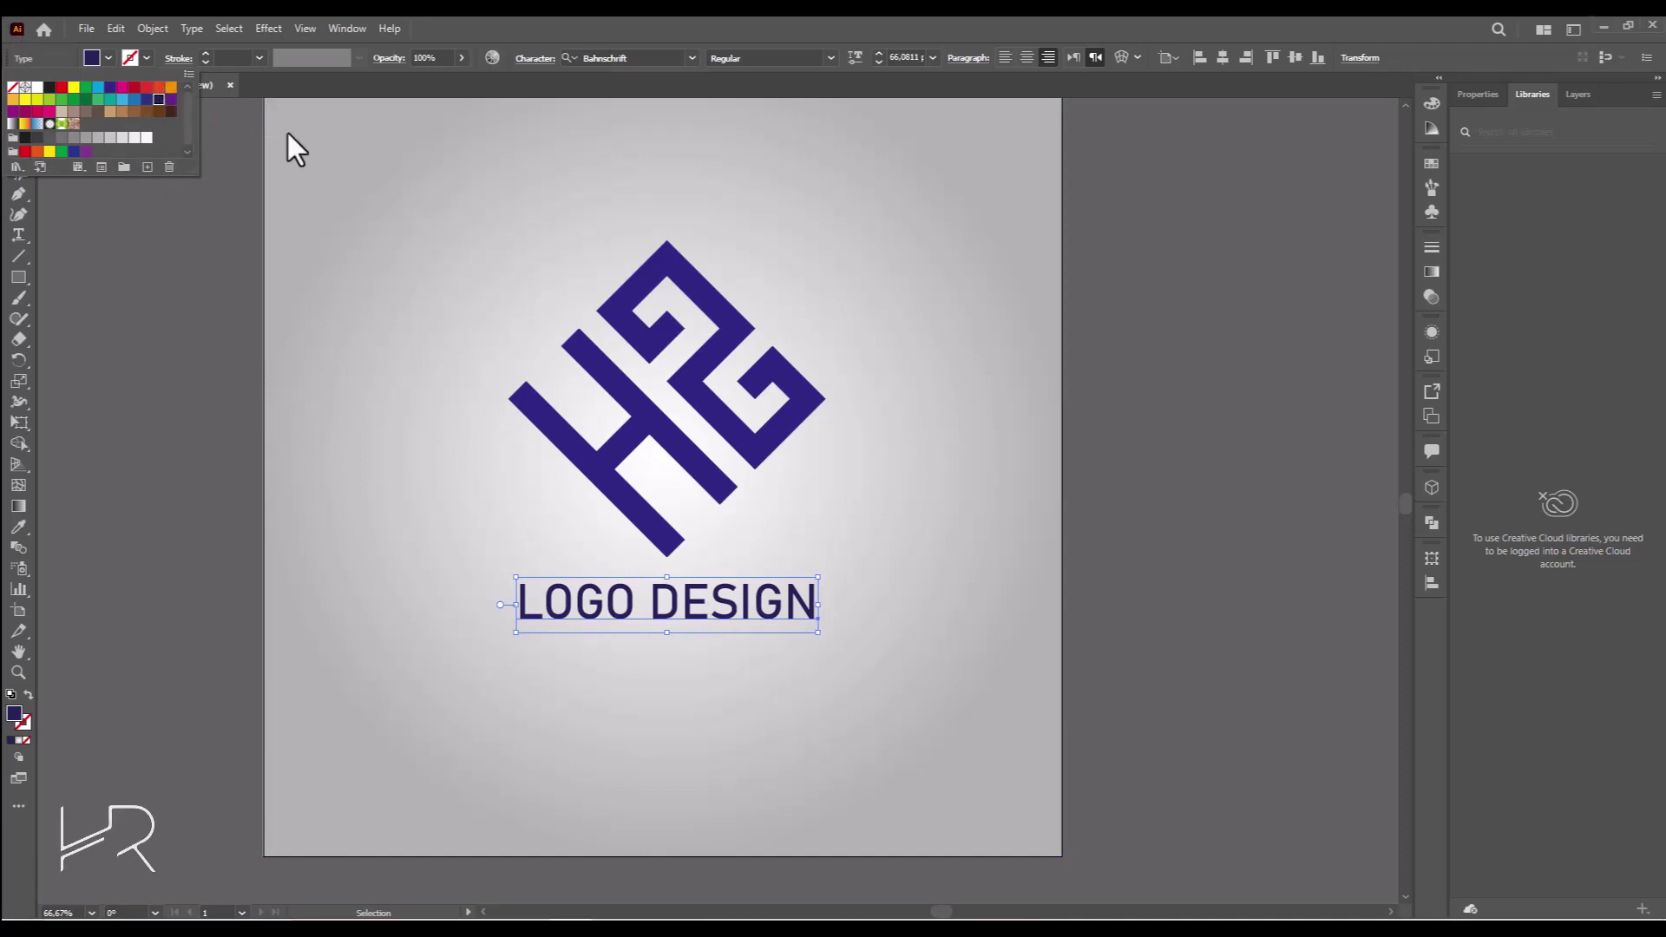
pyautogui.click(1161, 476)
pyautogui.click(1150, 473)
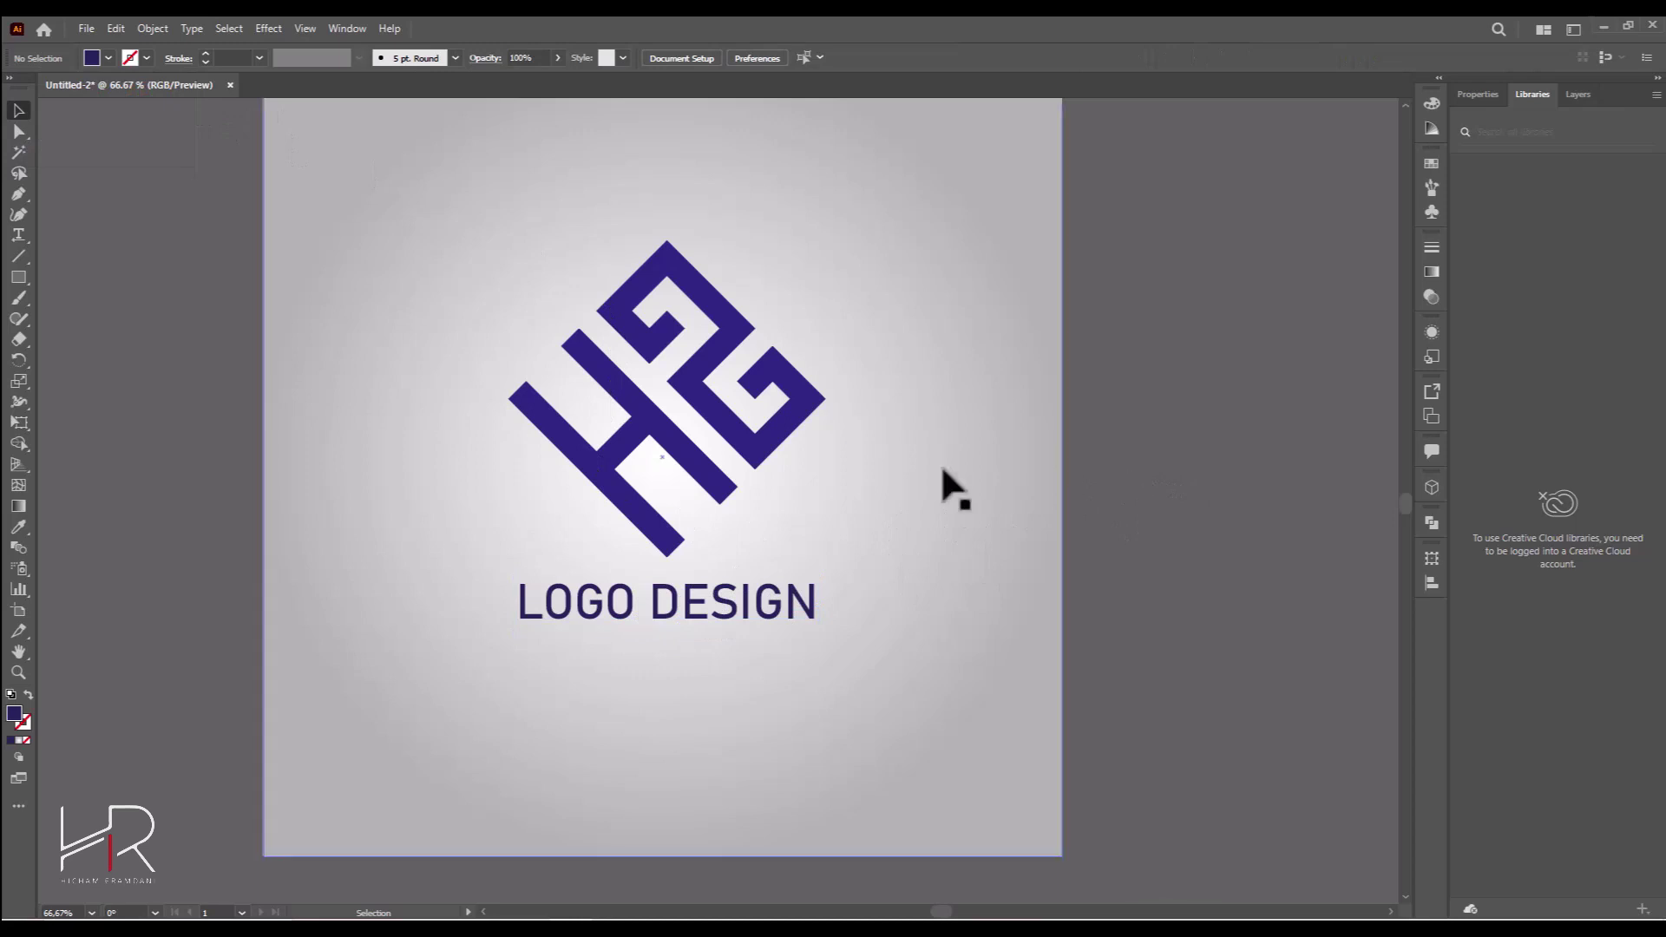
# Step: Round the outermost corners at the logo's four extremes to a radius of about 34 px
pyautogui.click(662, 536)
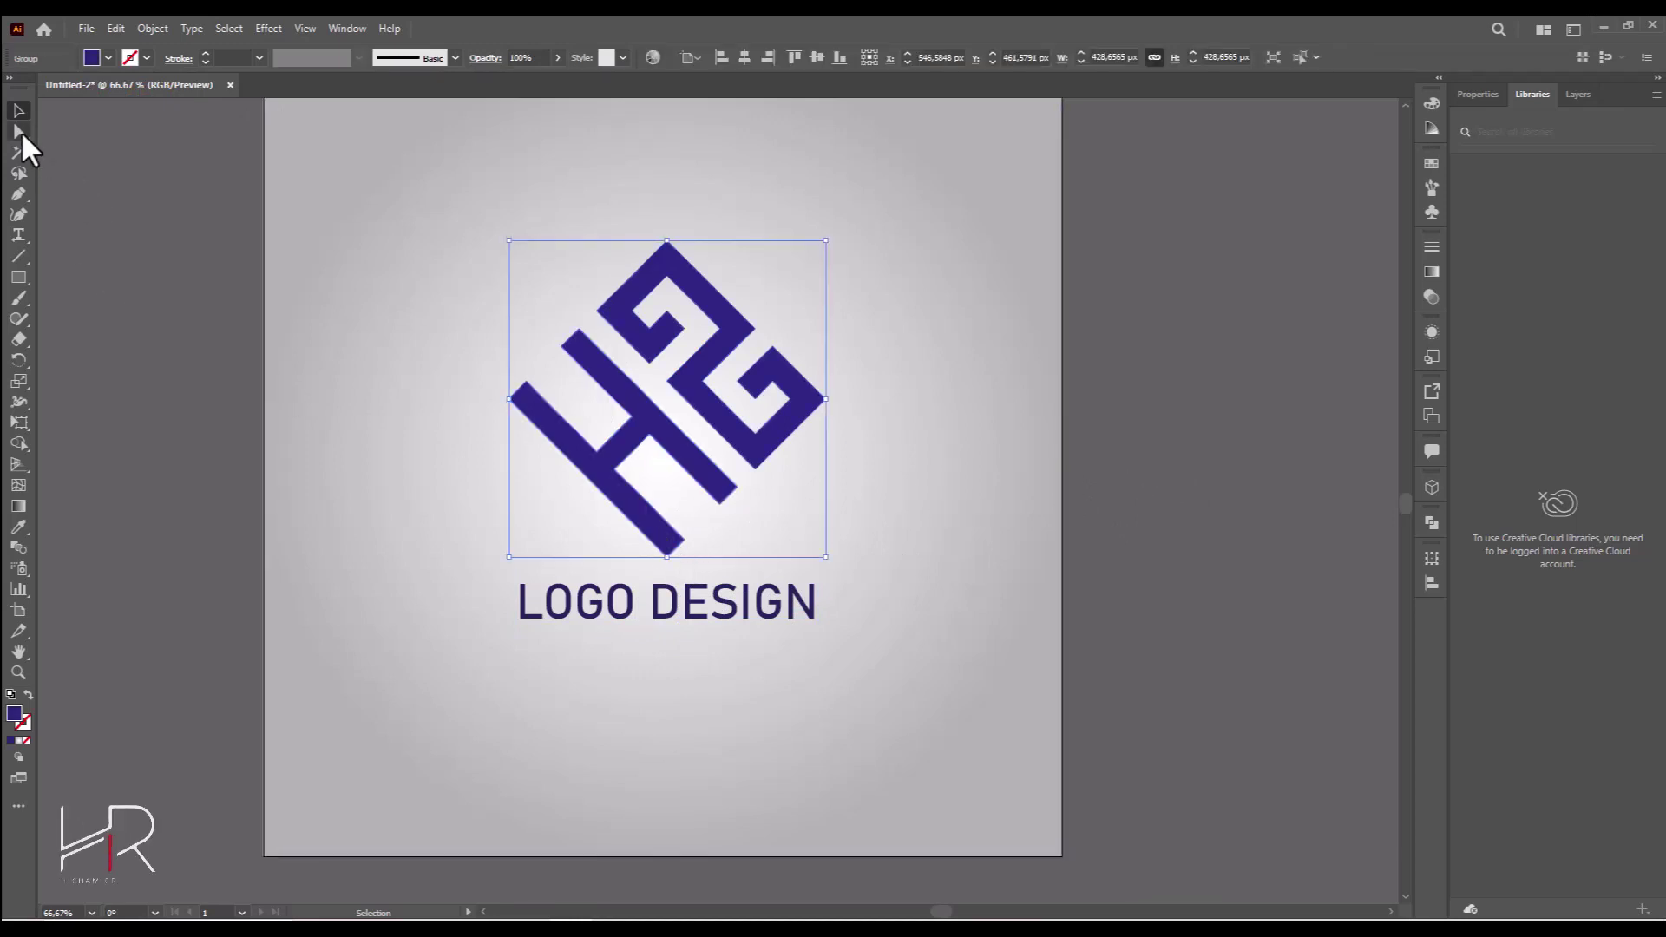
pyautogui.click(20, 132)
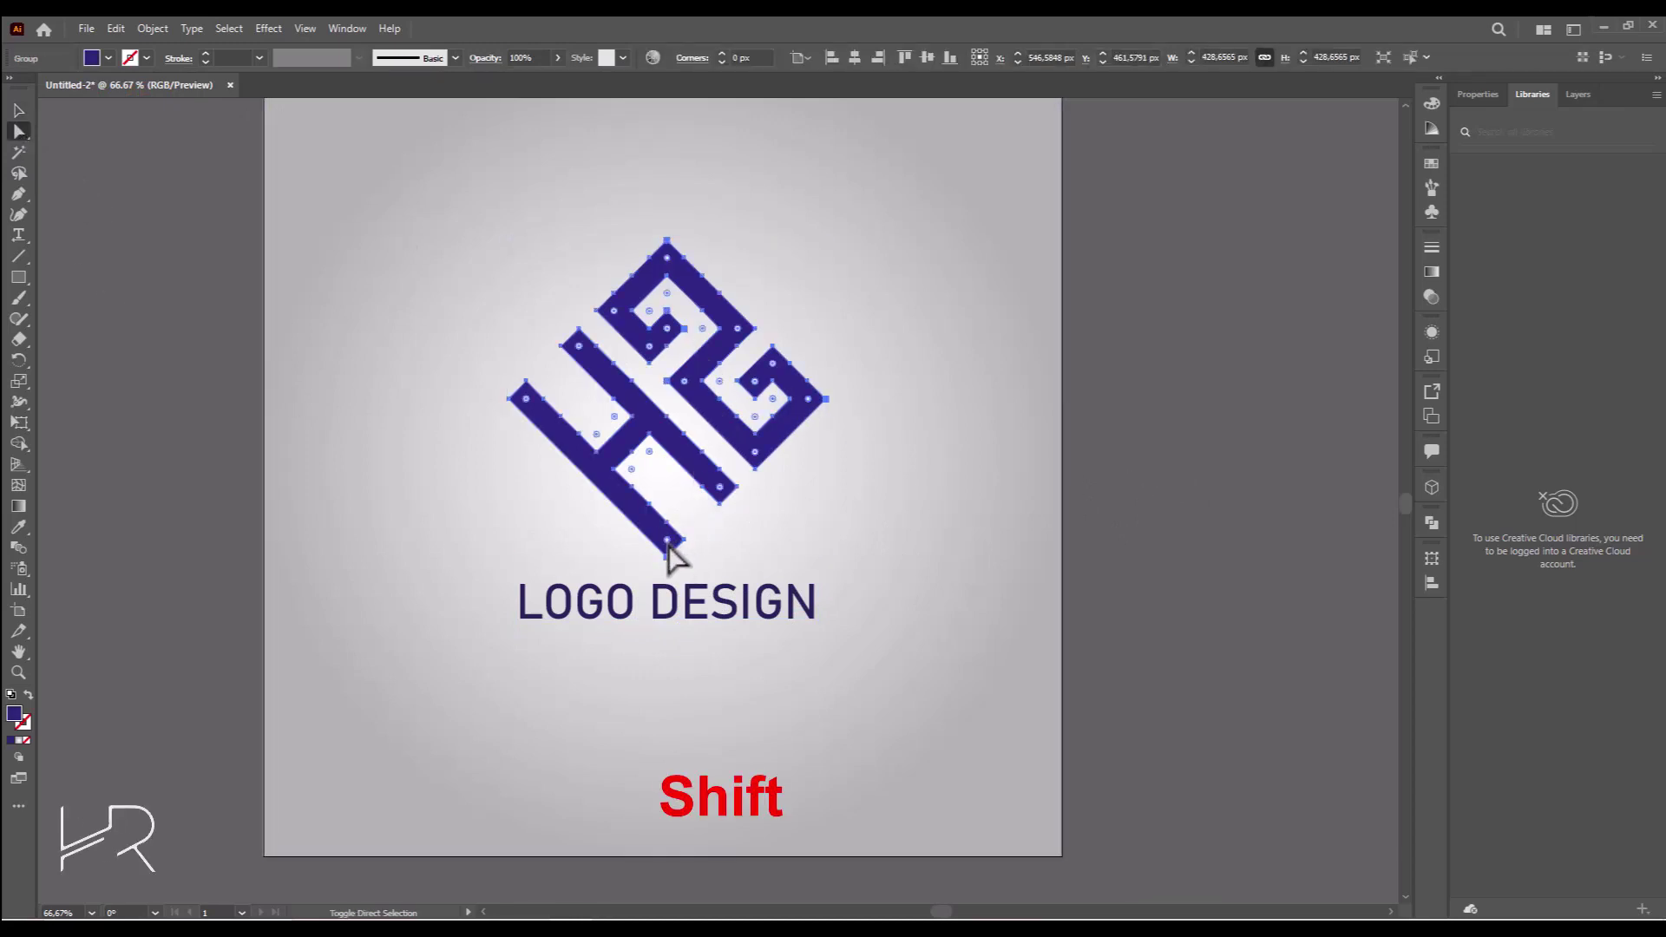
pyautogui.scroll(5, 525, 412)
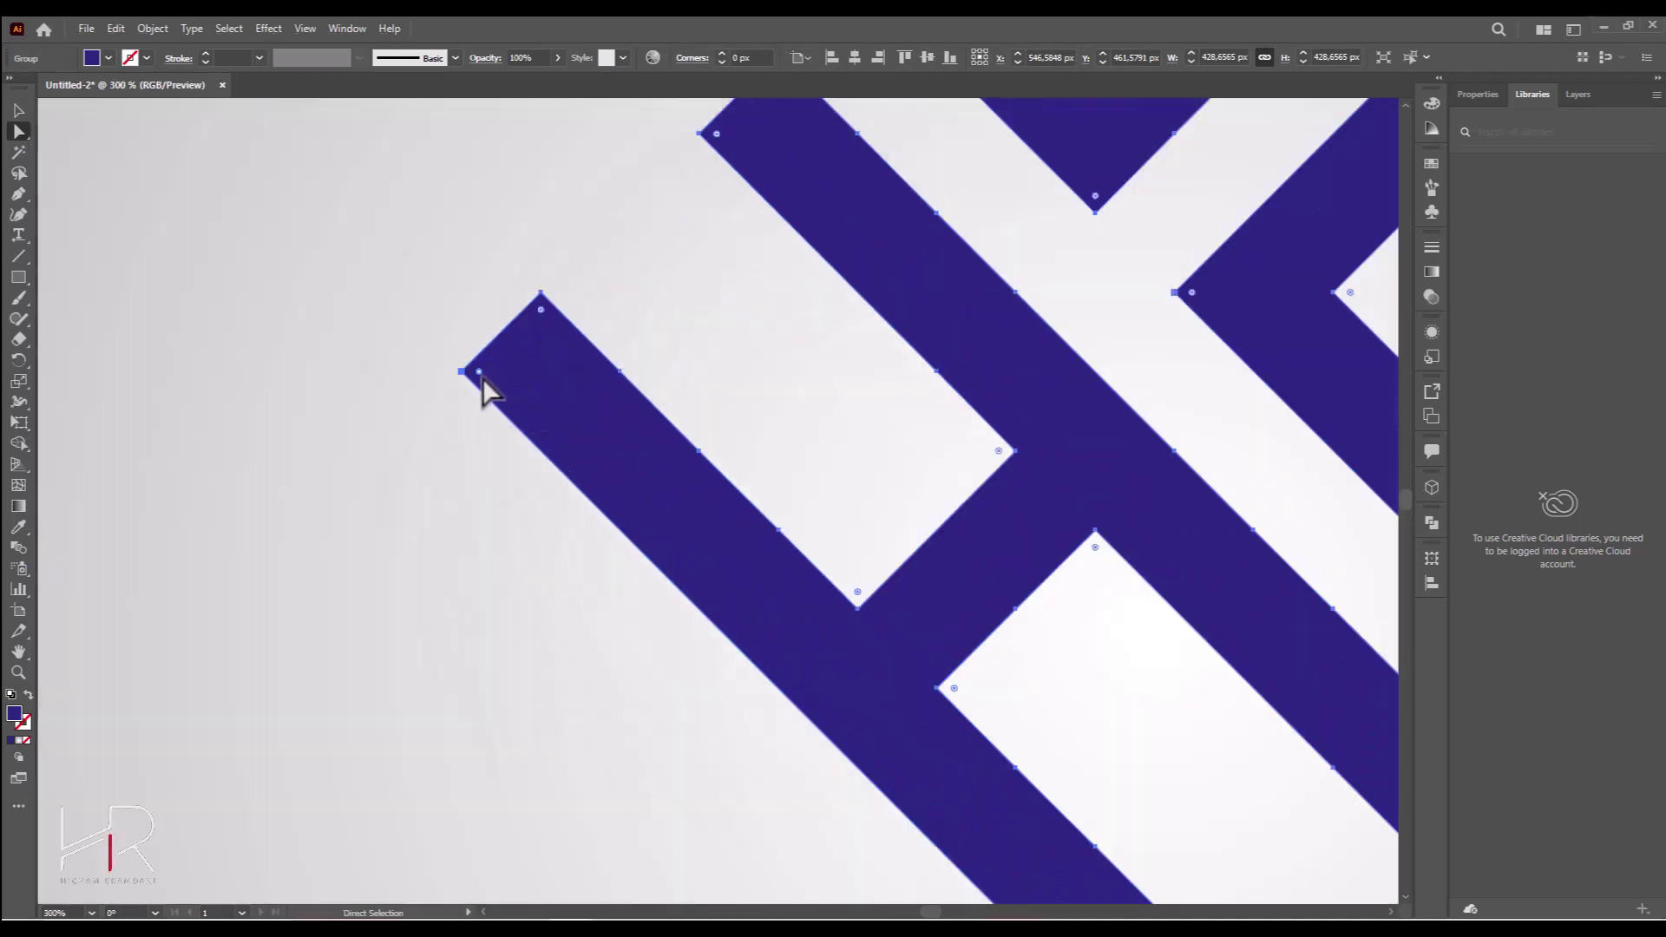
pyautogui.scroll(-5, 483, 379)
pyautogui.moveTo(638, 517); pyautogui.dragTo(632, 496)
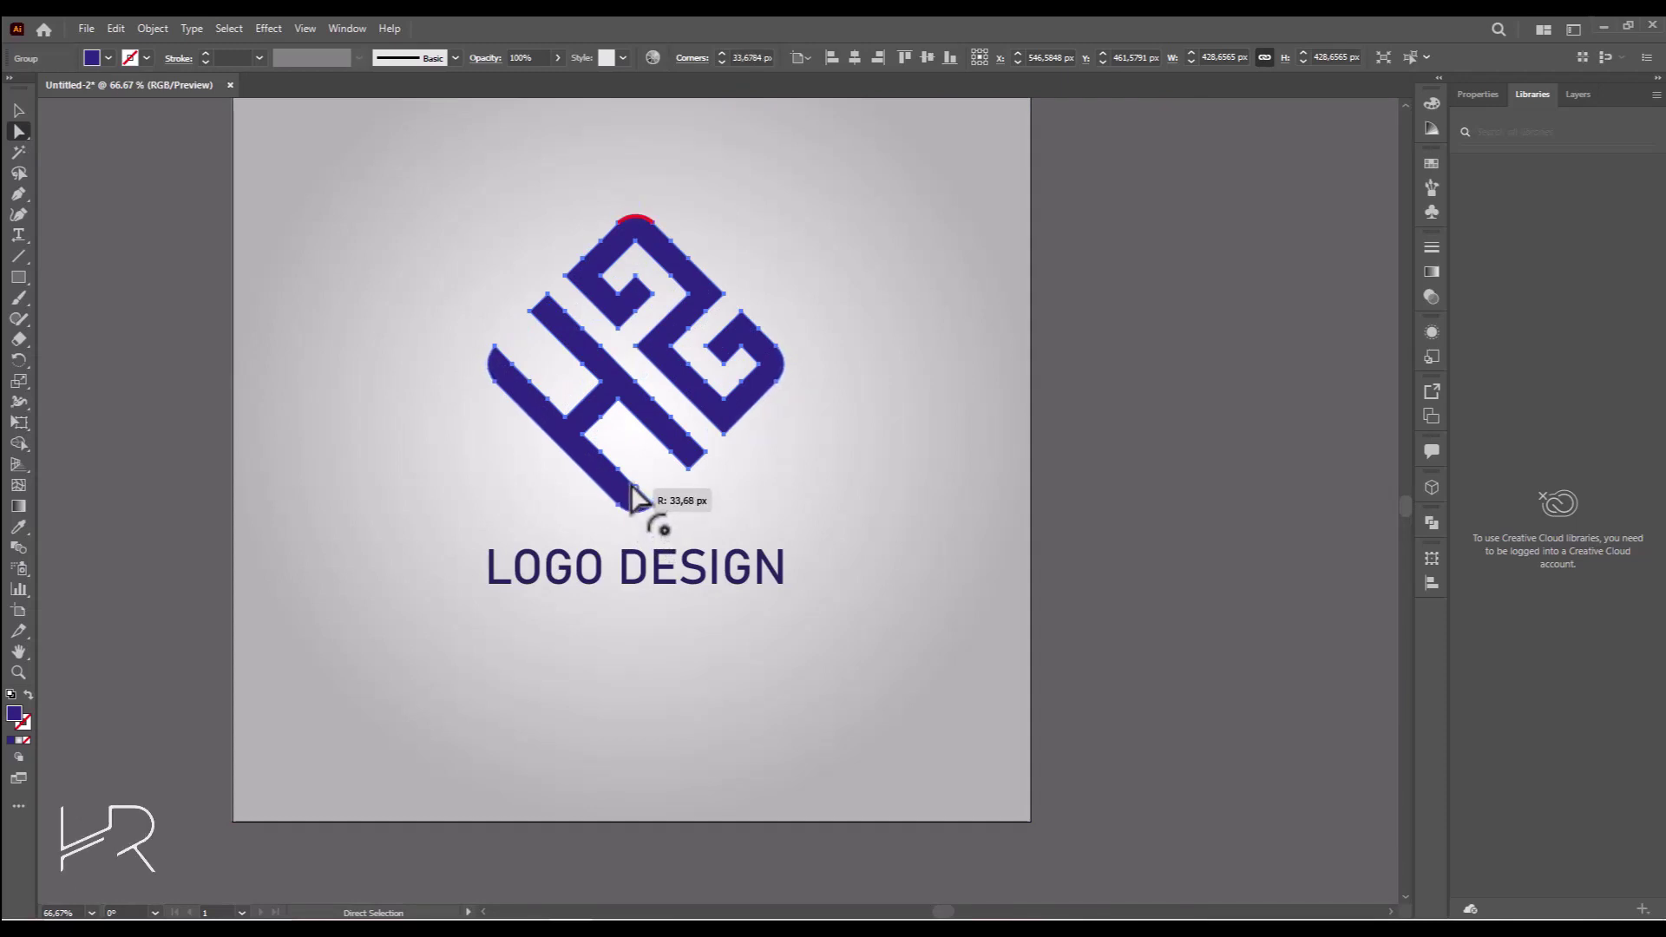
pyautogui.click(21, 112)
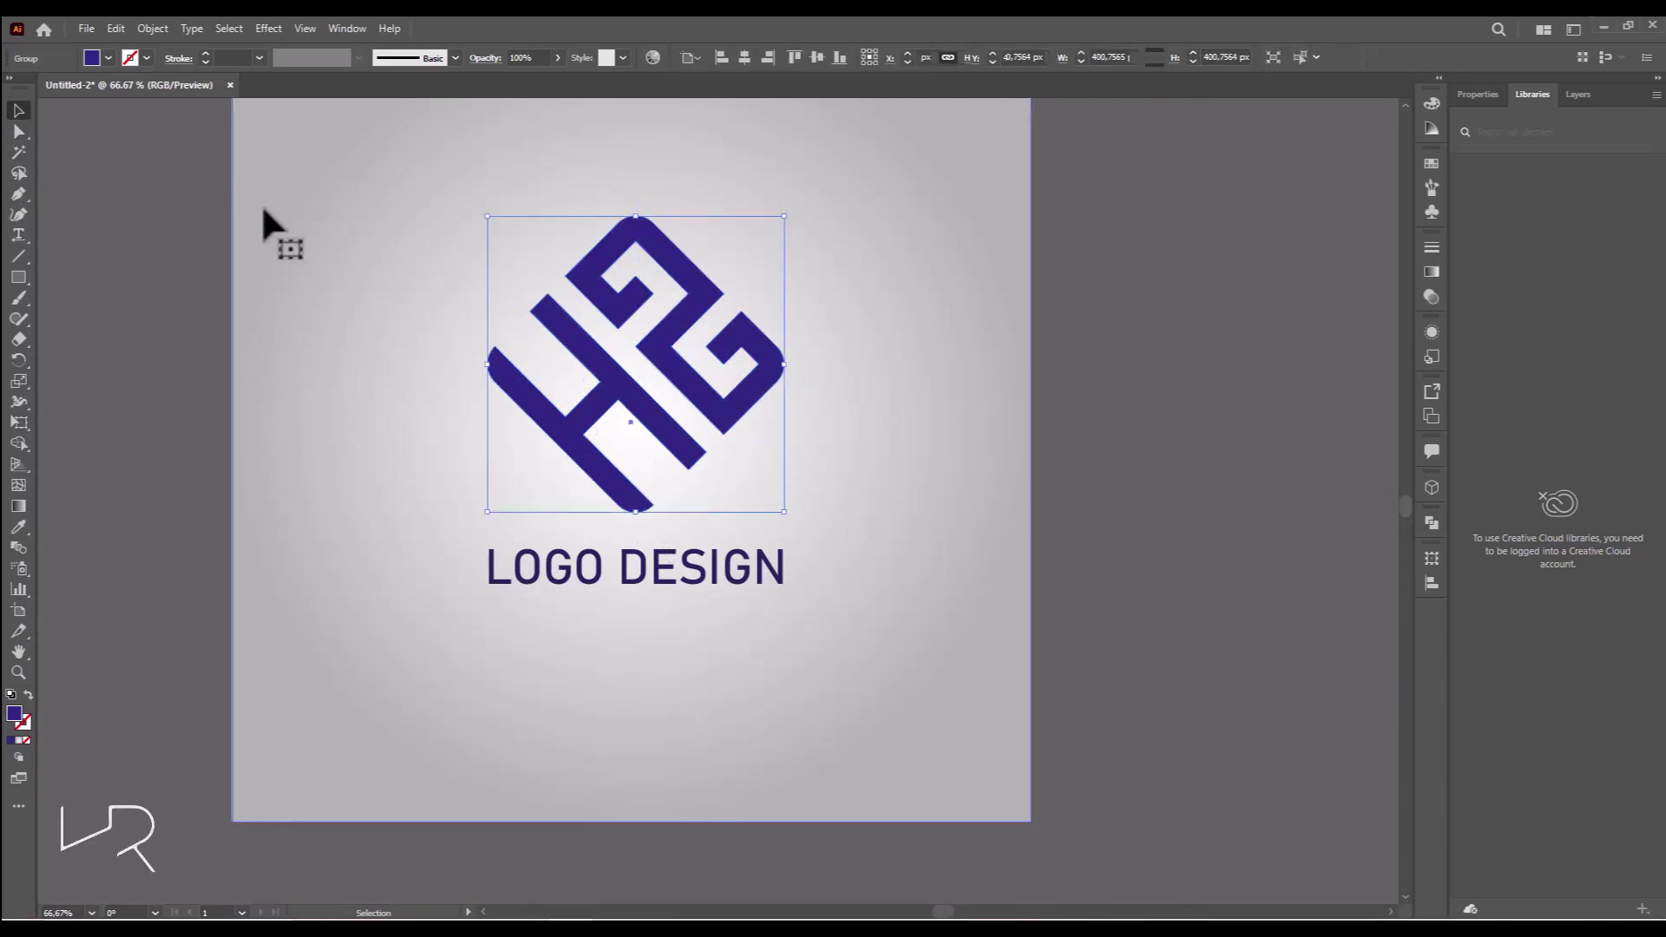
pyautogui.click(262, 203)
# Step: Move the LOGO DESIGN text up slightly so it sits closer to the rounded logo
pyautogui.hscroll(-1, 784, 279)
pyautogui.hscroll(-1, 792, 289)
pyautogui.scroll(1, 793, 287)
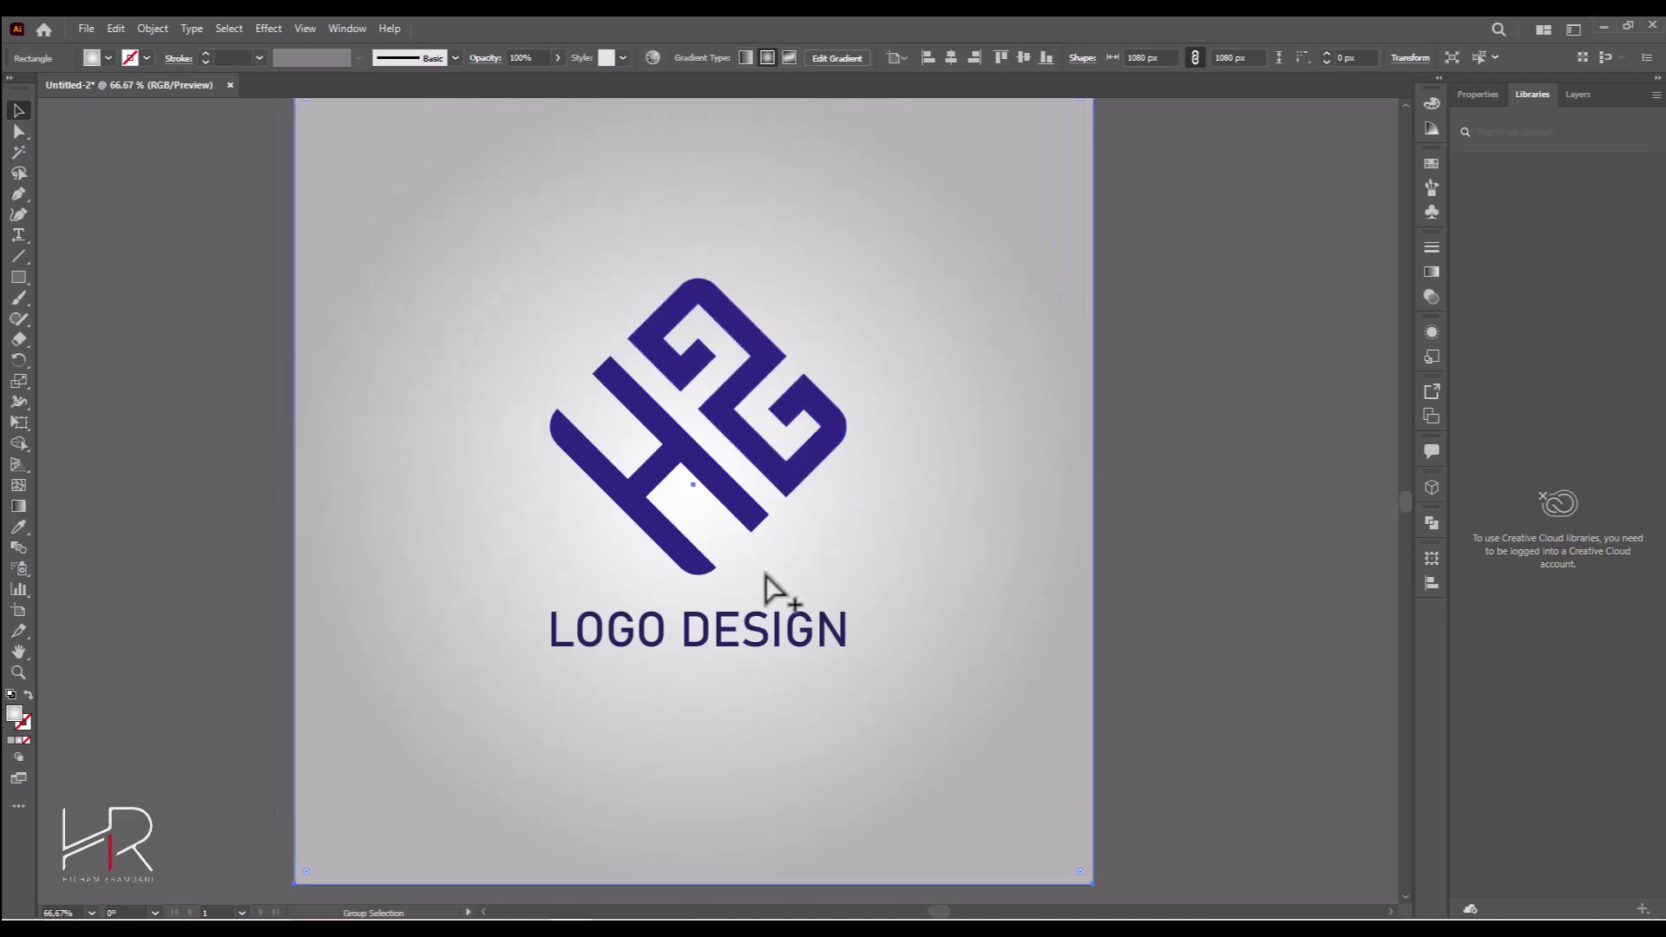
pyautogui.click(1299, 447)
pyautogui.moveTo(770, 633); pyautogui.dragTo(779, 618)
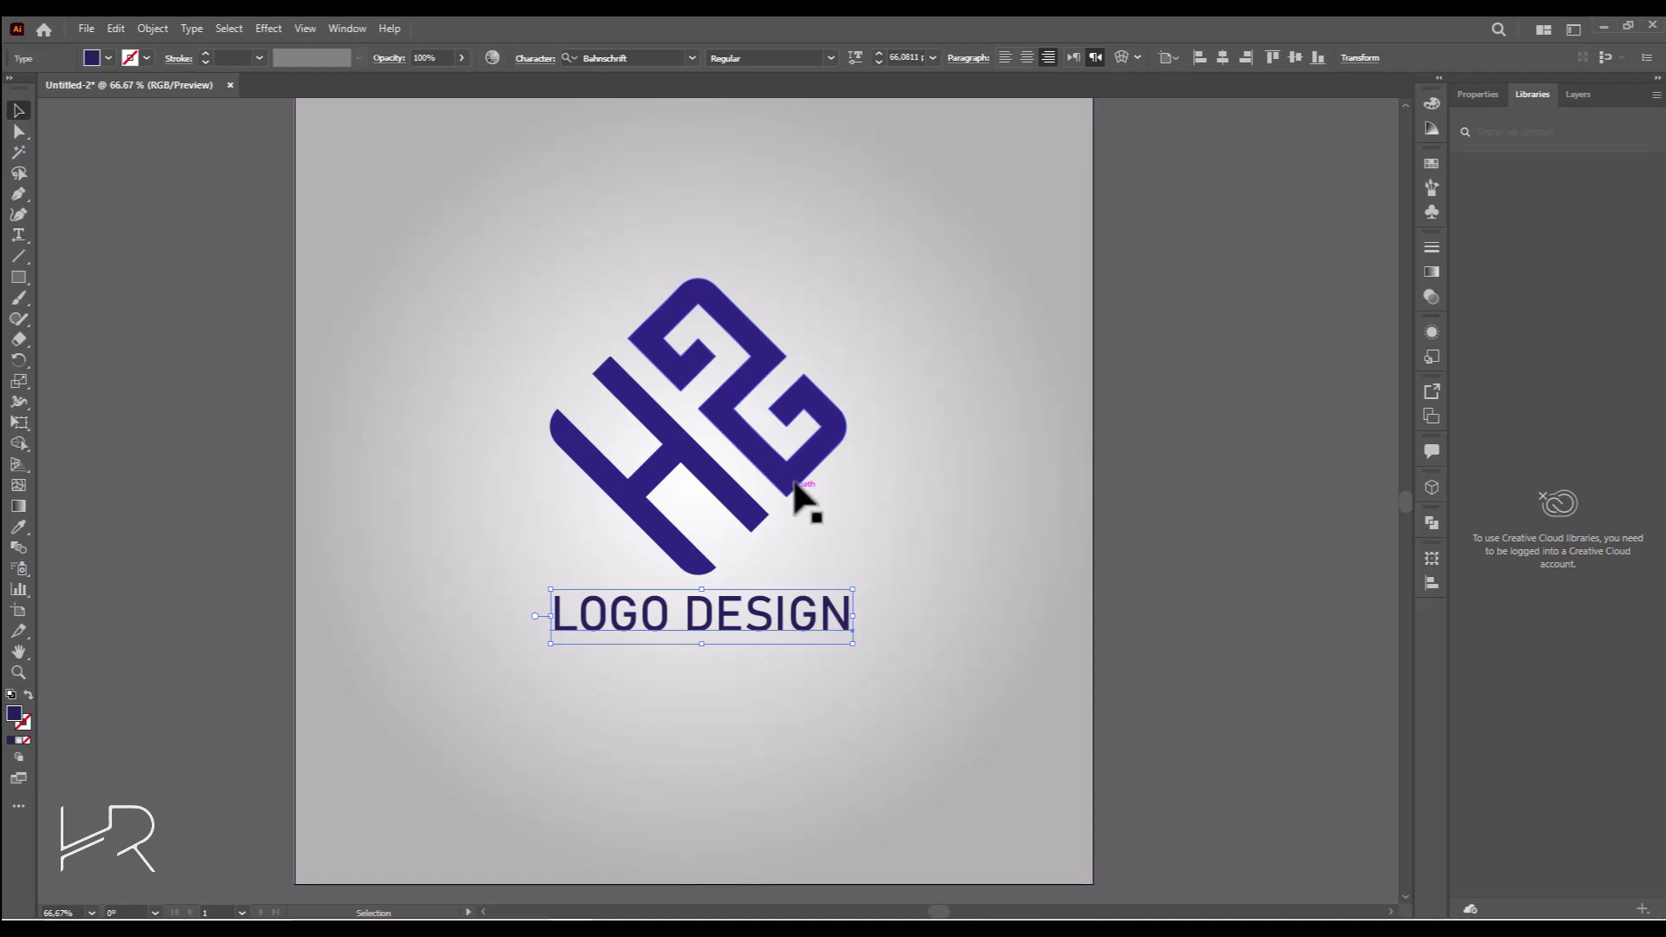
pyautogui.hotkey('ctrl', '-')
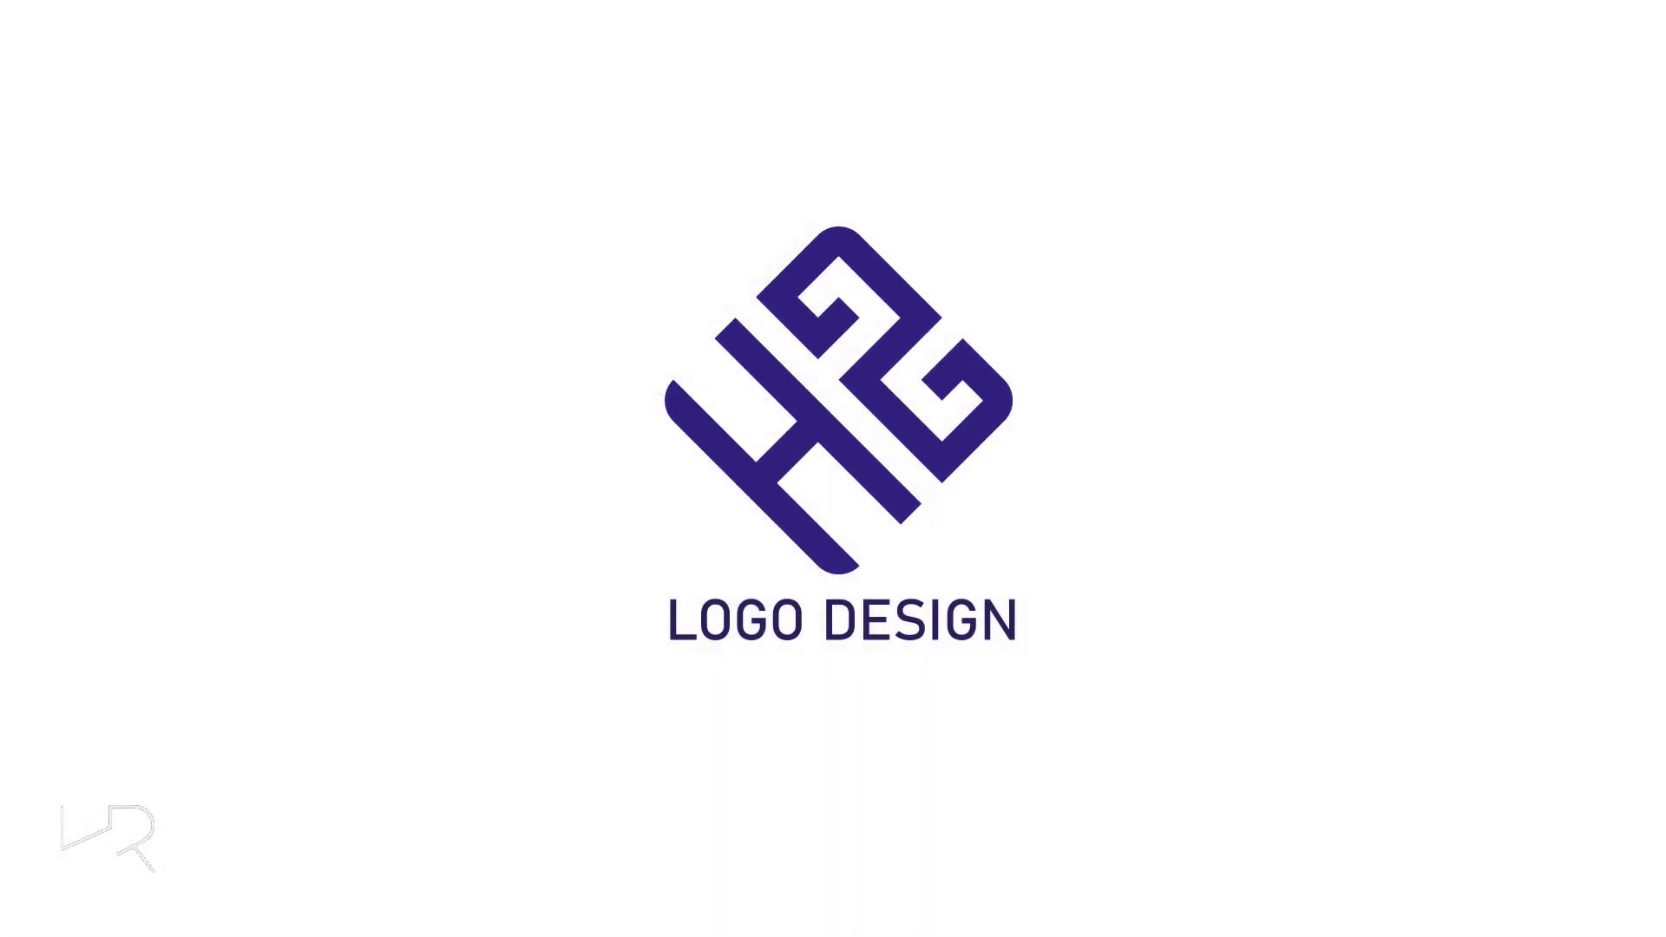